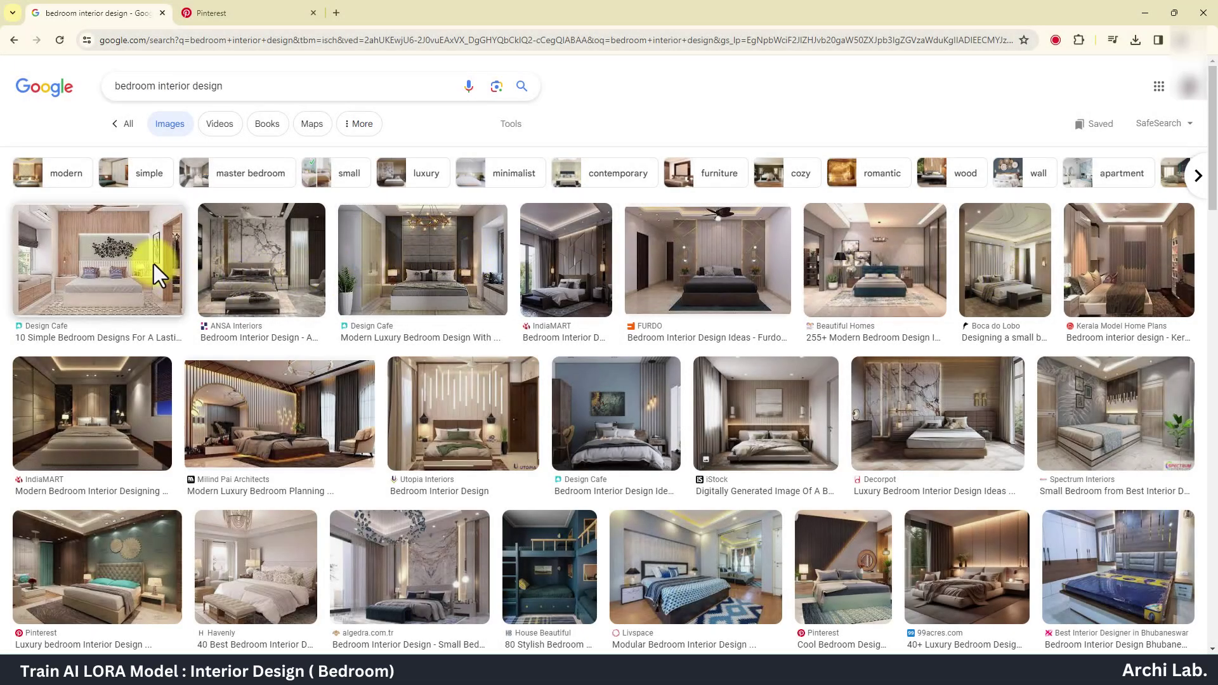
Scroll through the Google Images results for bedroom interior design references
scroll(168, 289, down, 8)
scroll(190, 327, down, 3)
scroll(196, 339, up, 10)
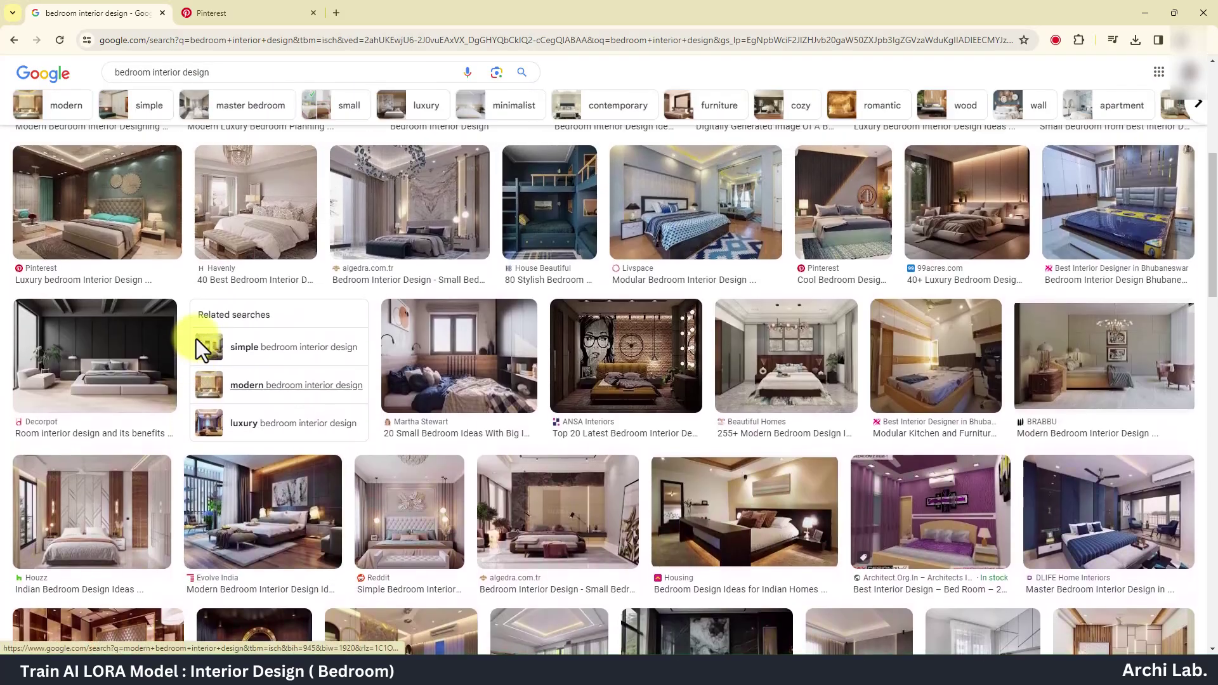
Browse the Pinterest pins for Modern bedroom design
click(252, 14)
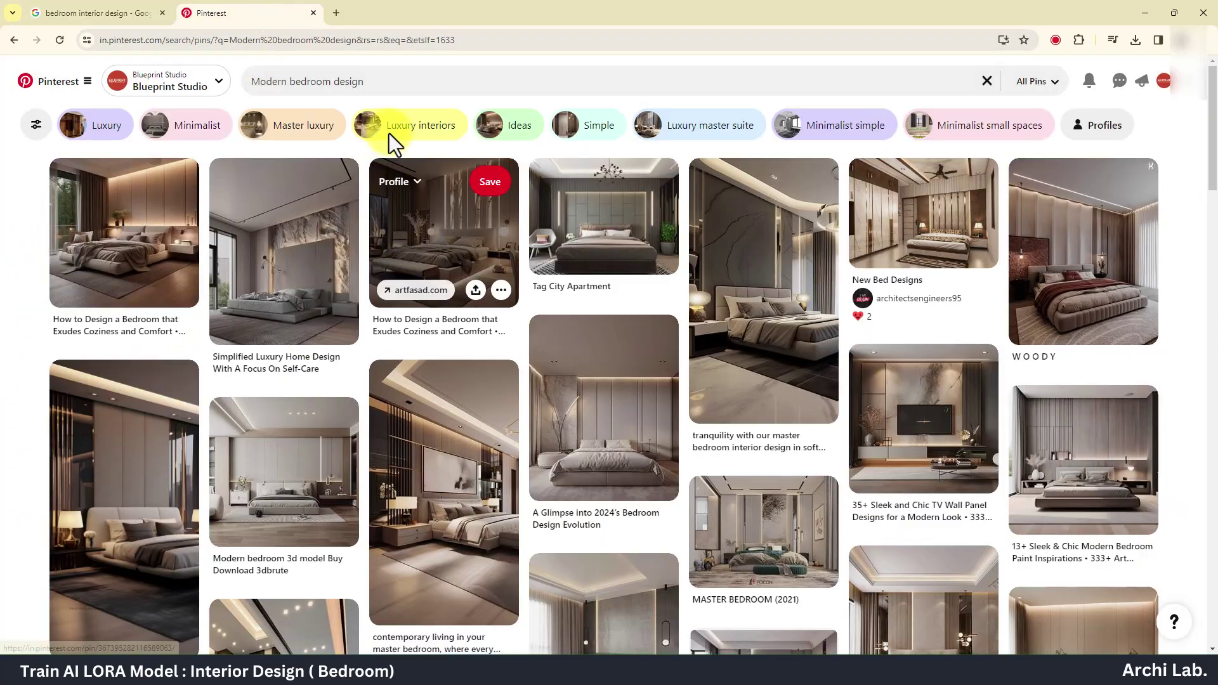
scroll(935, 394, down, 1)
scroll(937, 397, down, 20)
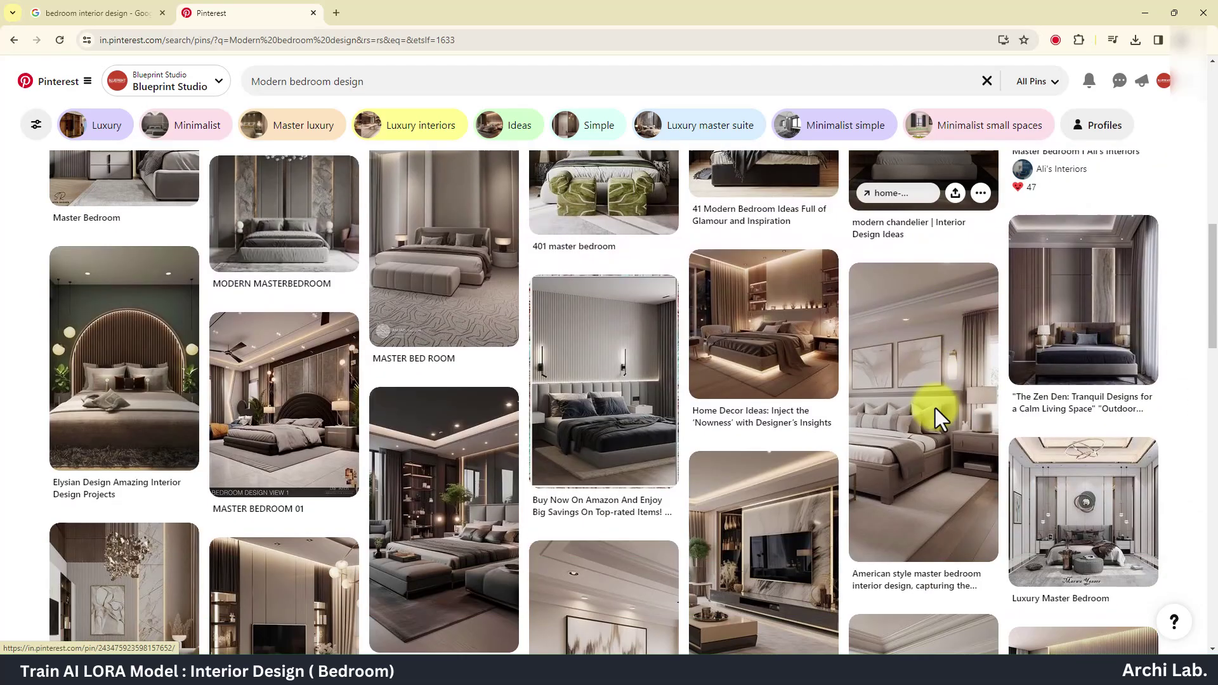
scroll(935, 409, down, 15)
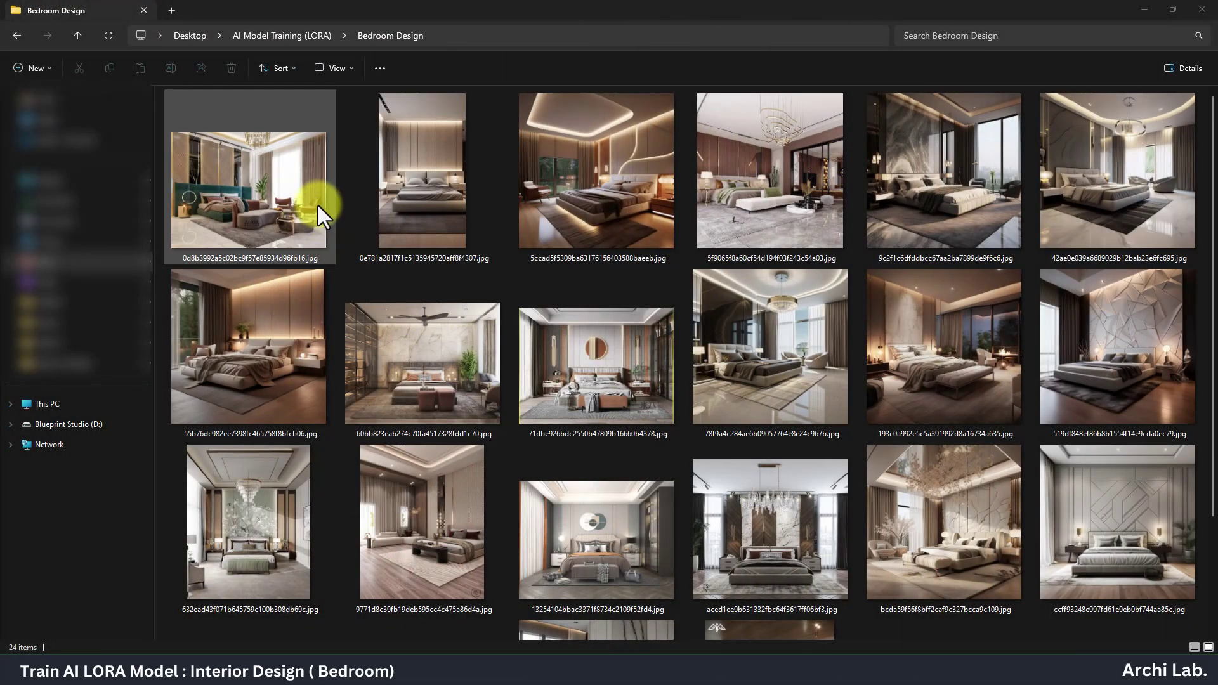
Open the first Bedroom Design photo in Photos and page through the following images
click(320, 209)
scroll(957, 376, down, 2)
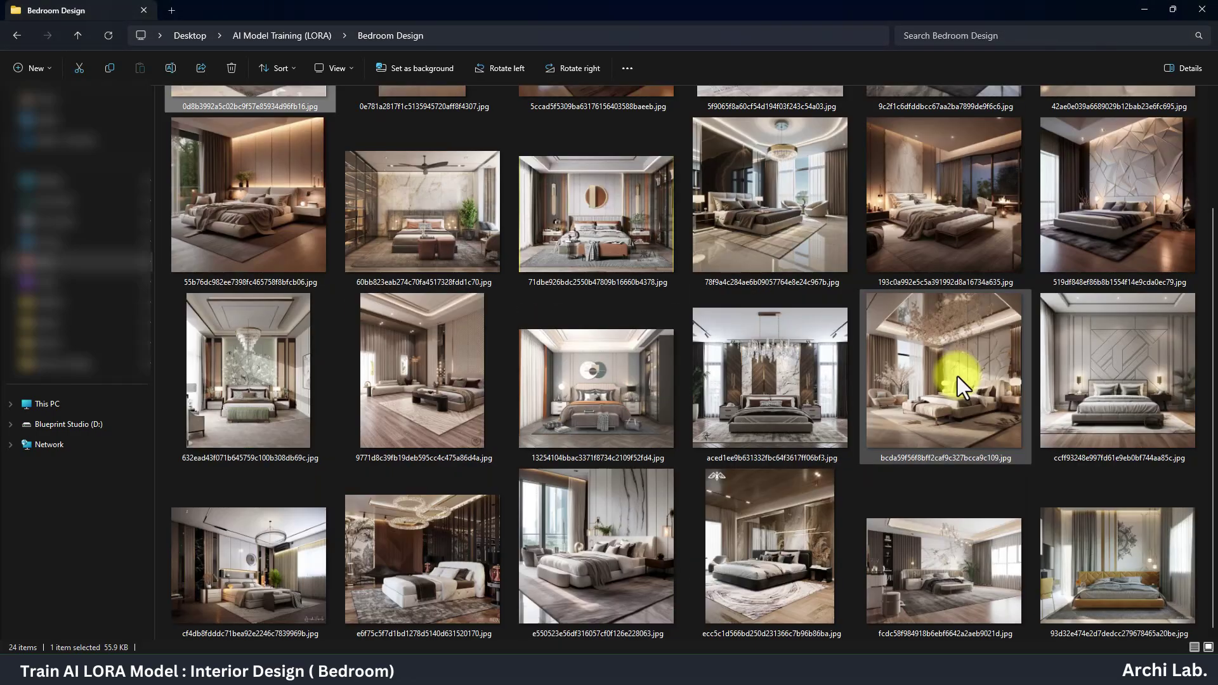
scroll(957, 375, up, 2)
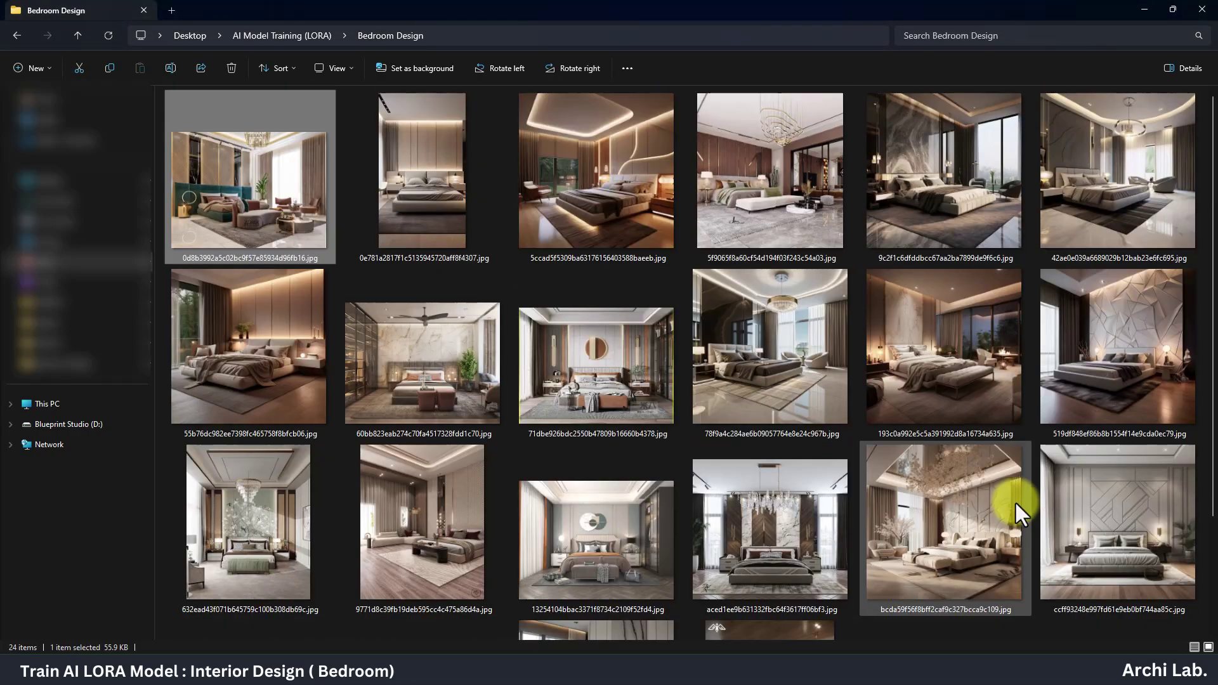
double_click(314, 196)
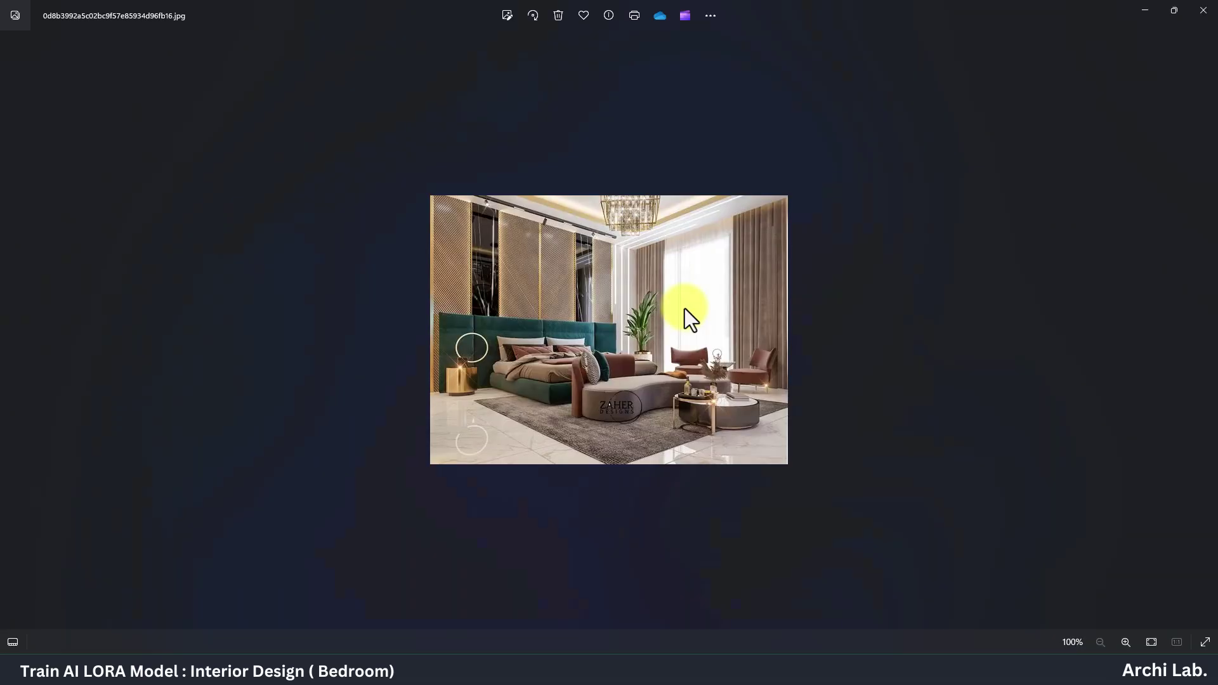
key(Right)
key(Right)
key(Right)
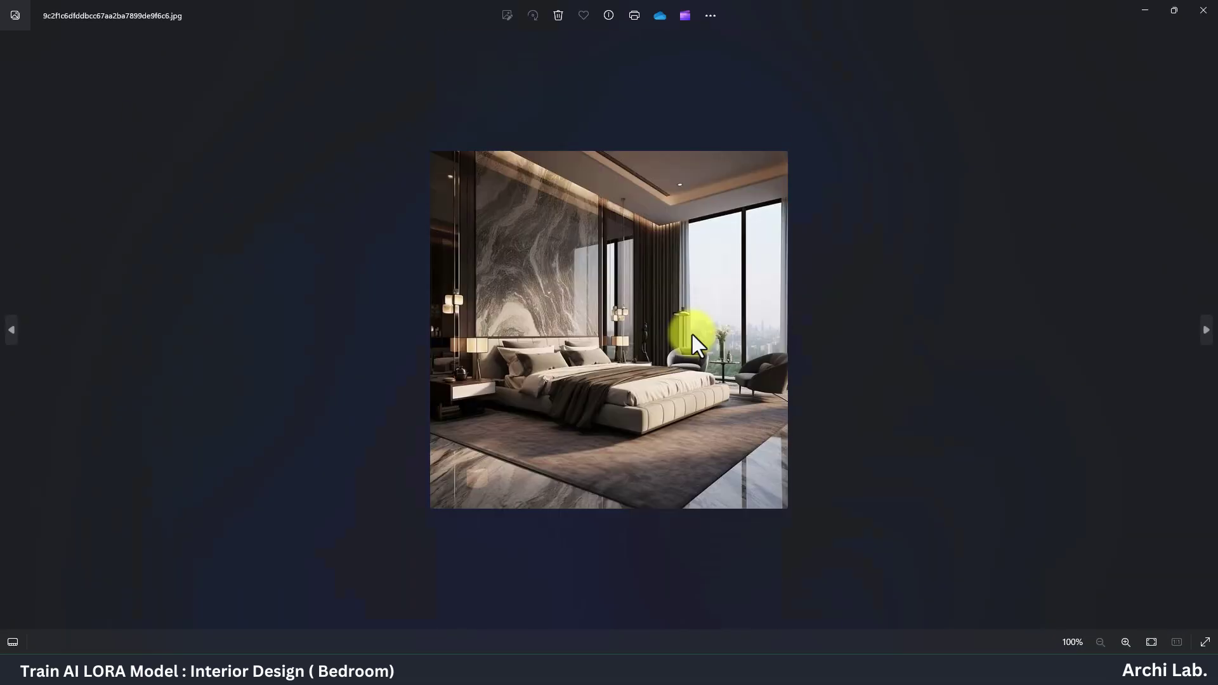
key(Right)
key(Right)
key(Right)
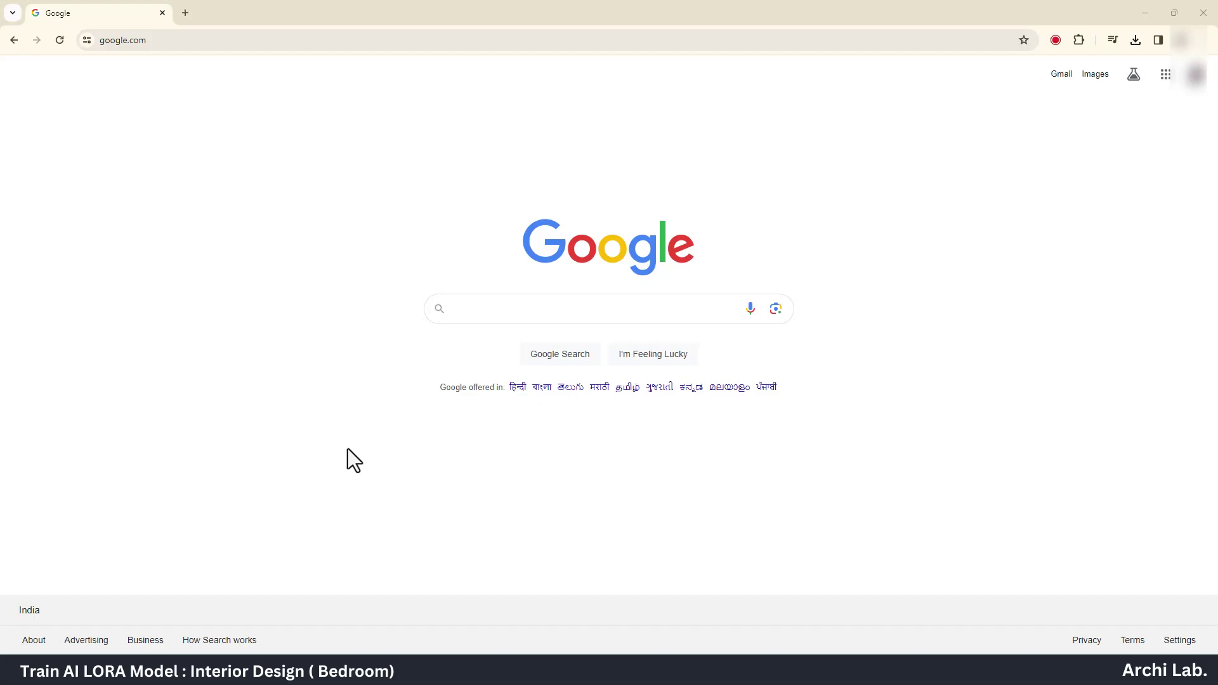
Search Google for 'tensor art' and open the Tensor.Art website
click(626, 313)
text(ten)
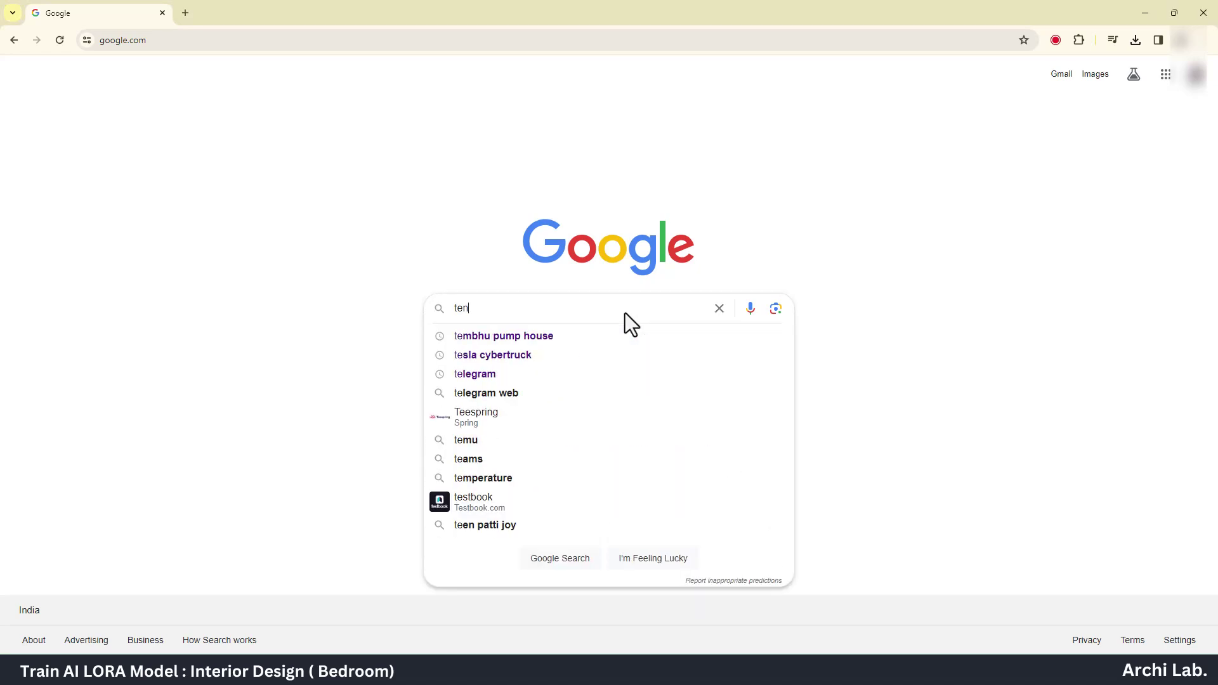
text(sor art)
key(Return)
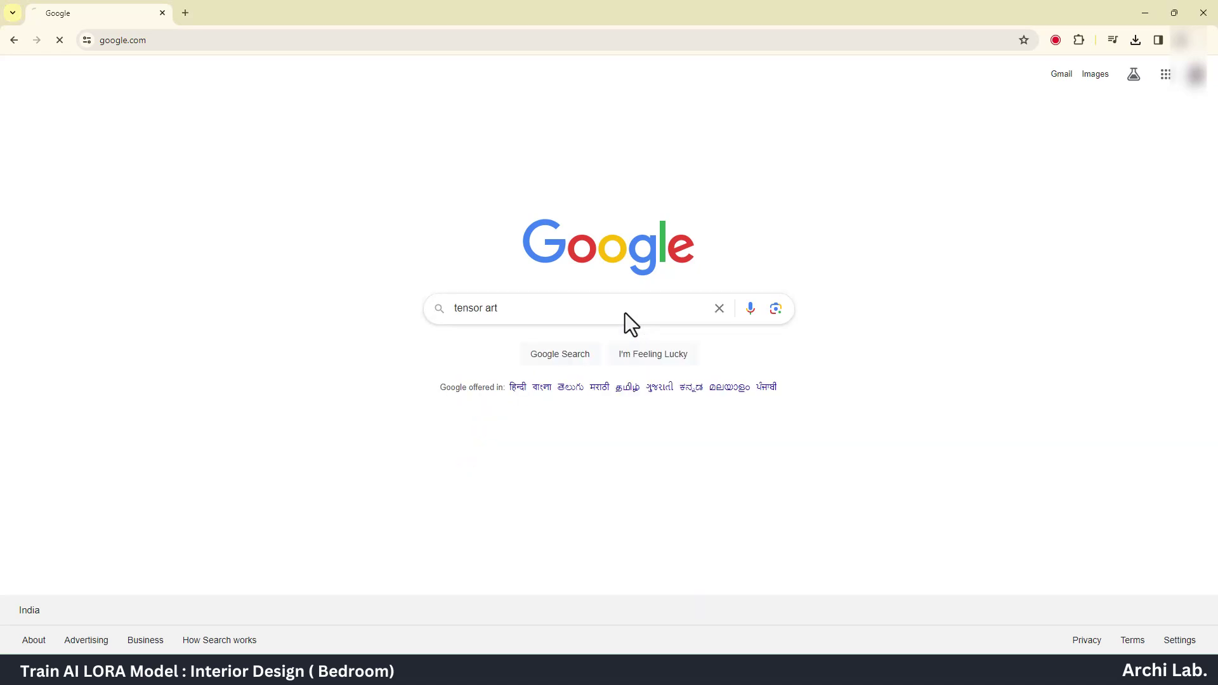
click(326, 254)
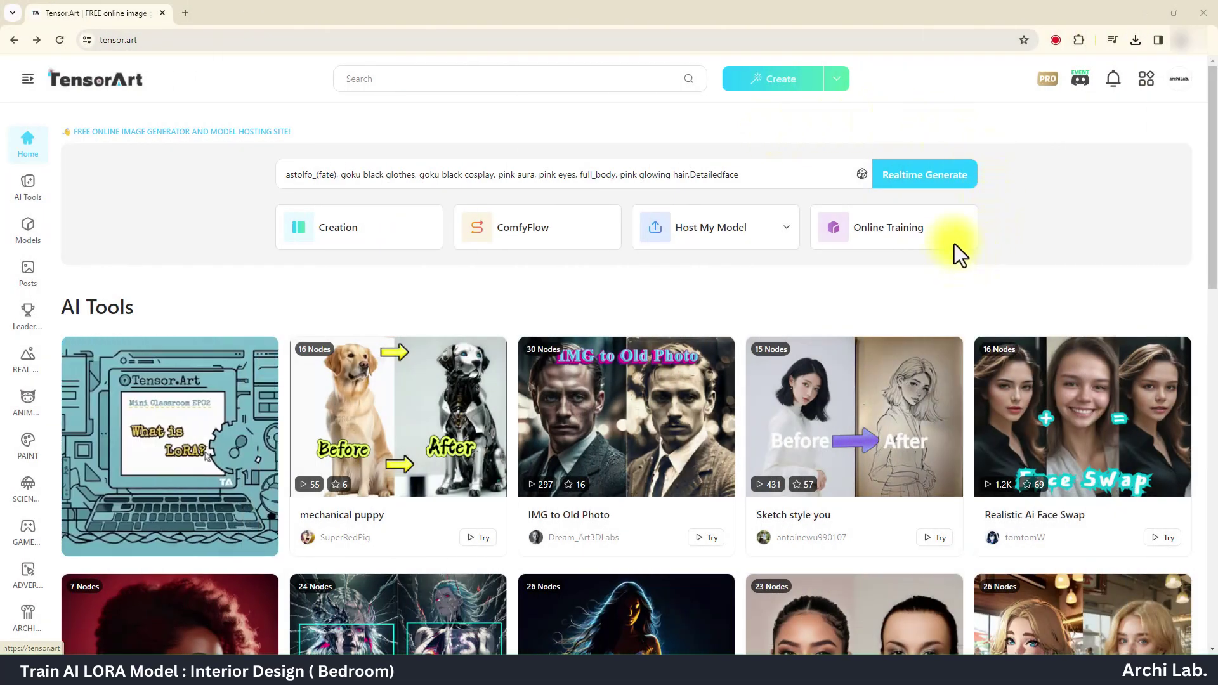
Check the creator profile, return to the TensorArt home page, and start Online Training
click(1179, 80)
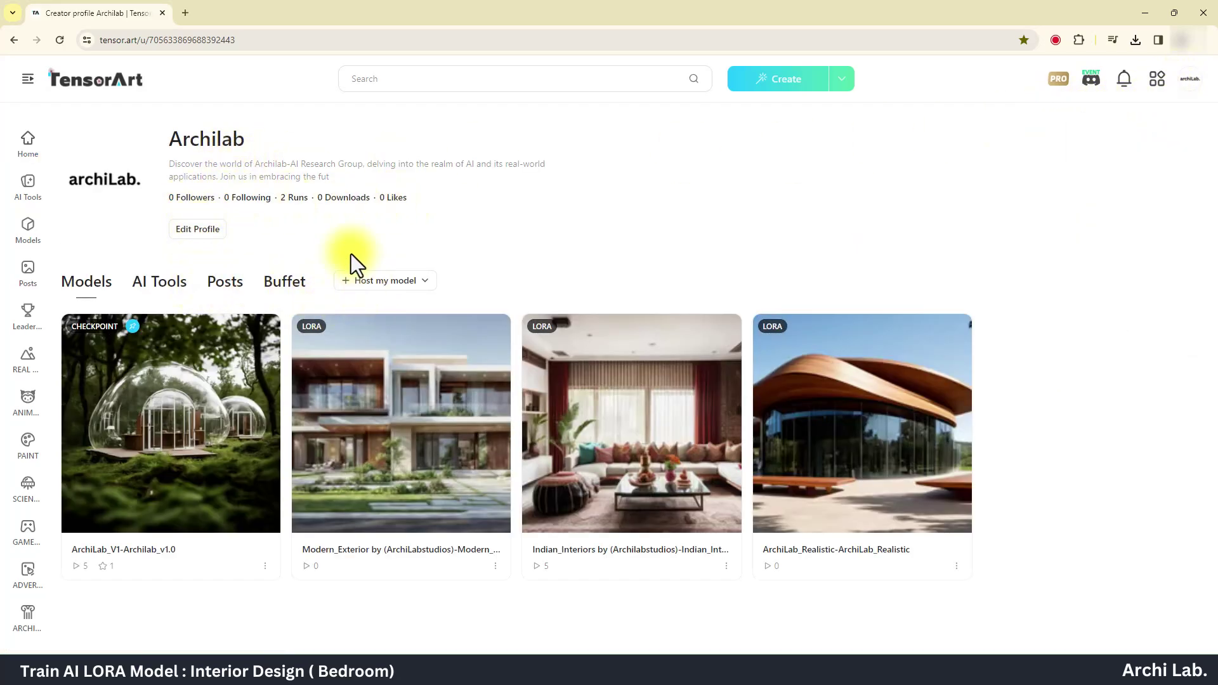
click(96, 80)
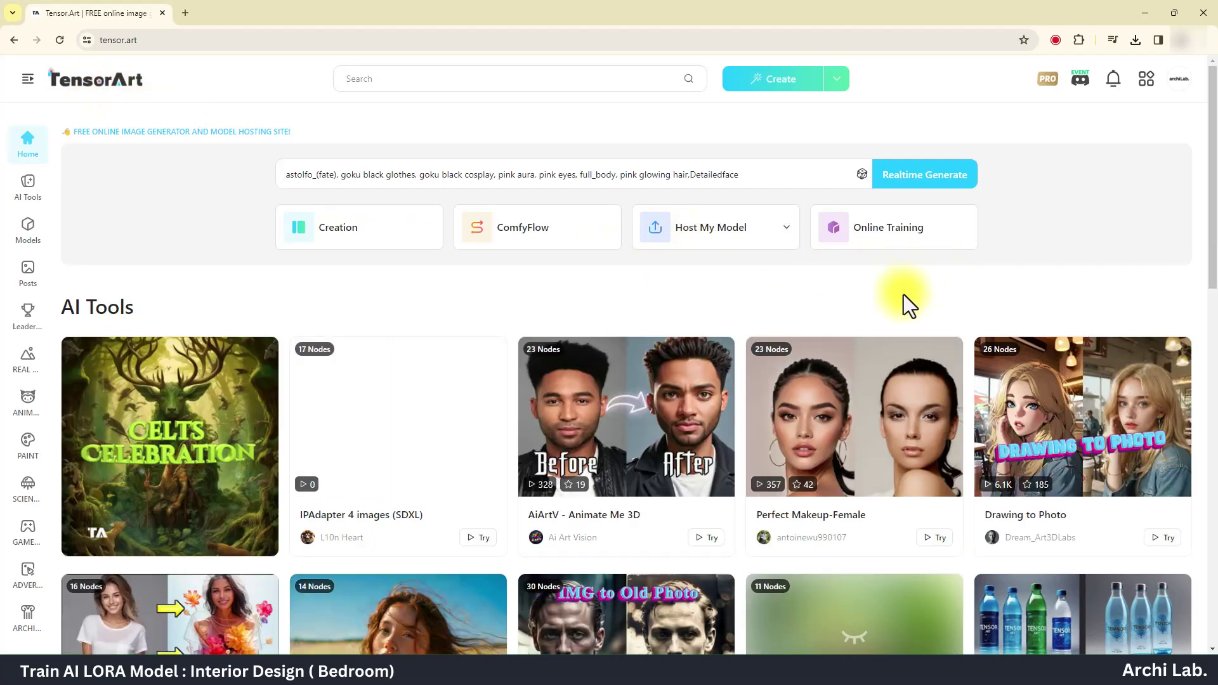
click(893, 231)
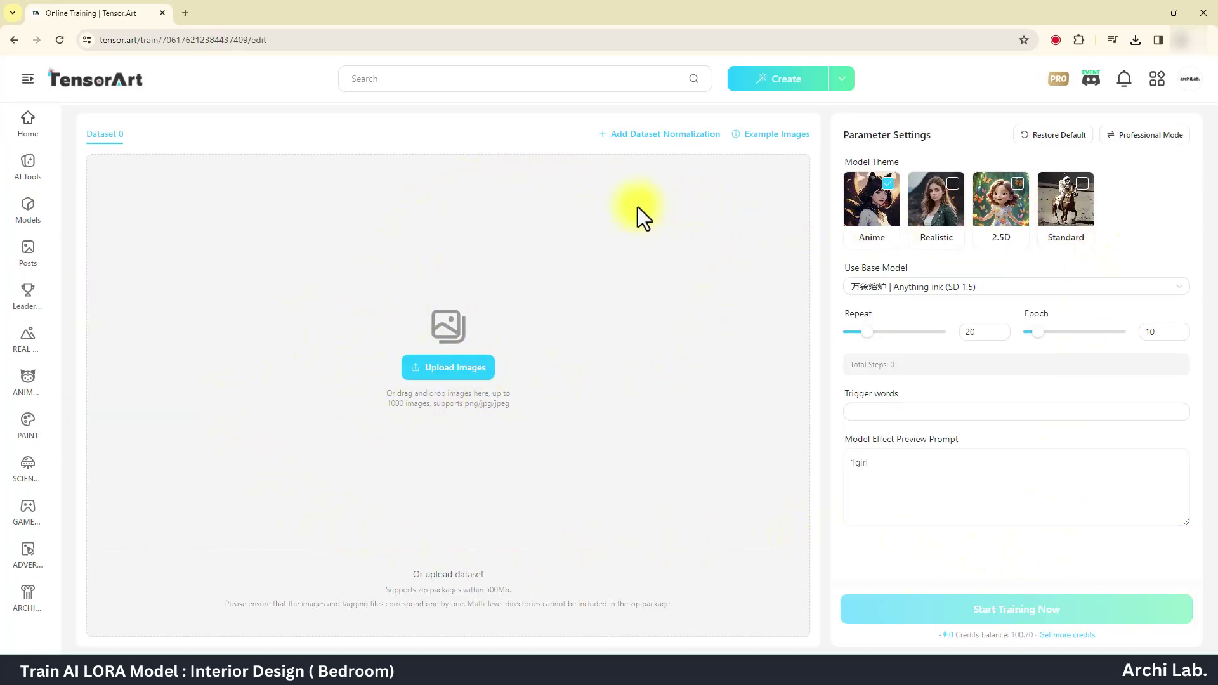
Upload all 24 images from the Bedroom Design folder into the training dataset
click(438, 372)
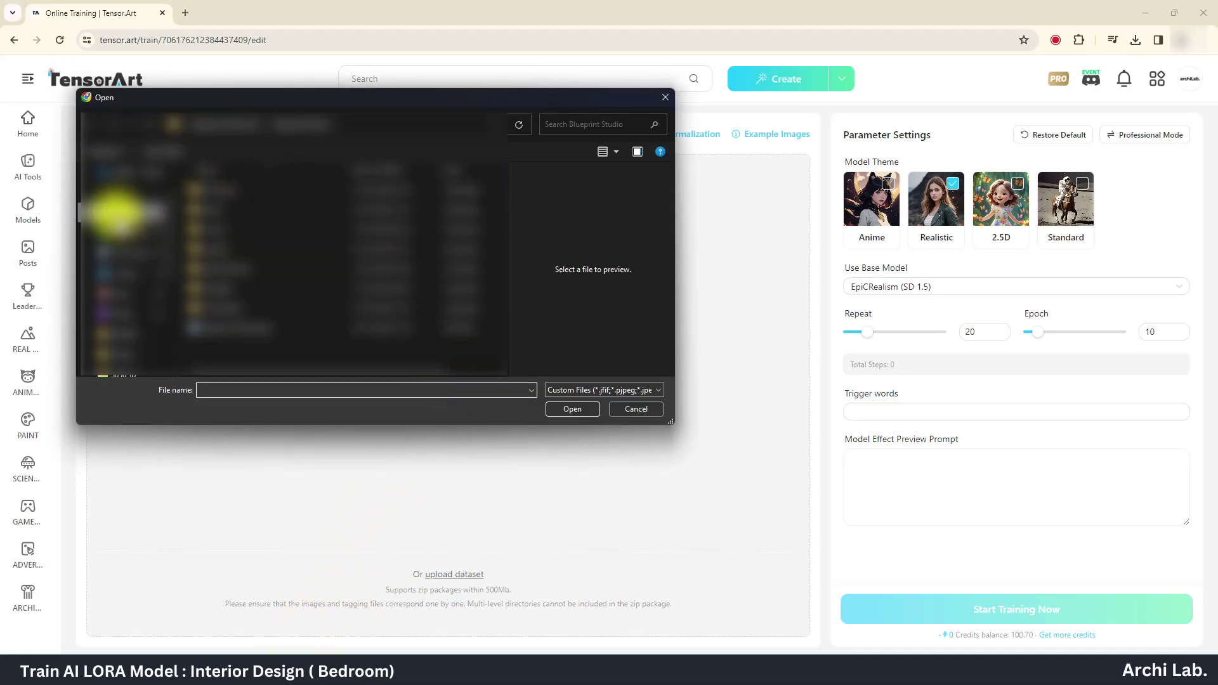
click(122, 212)
double_click(234, 192)
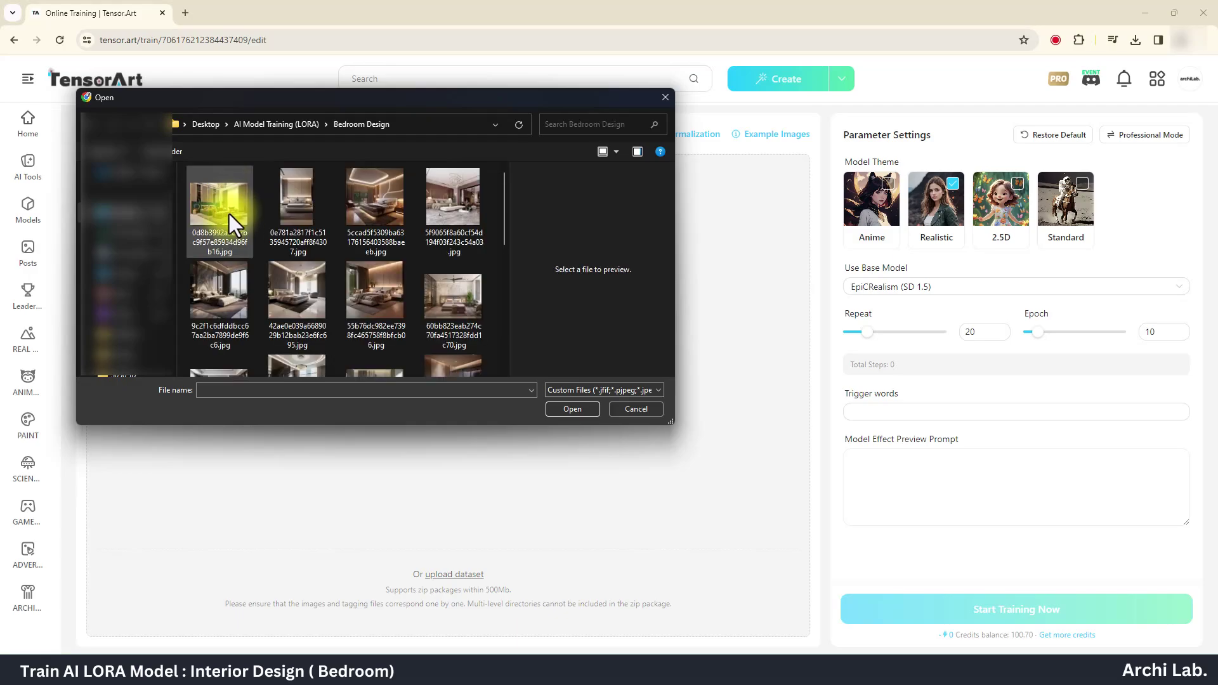
click(222, 209)
scroll(466, 341, down, 10)
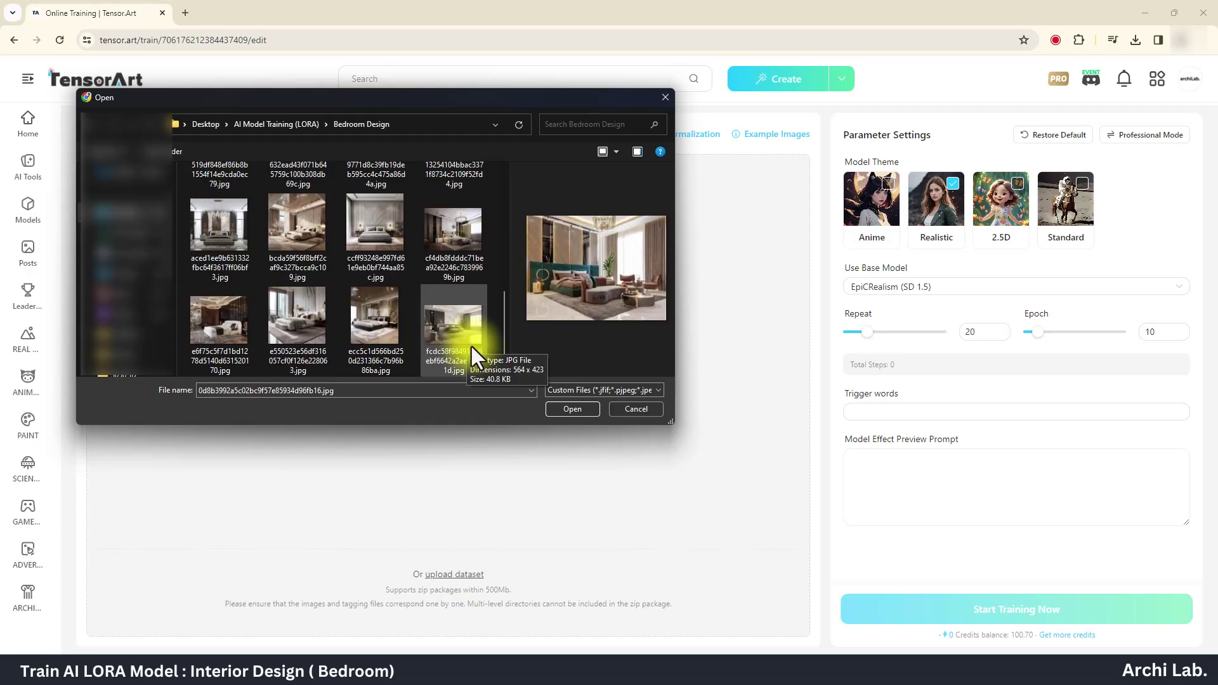
shift+click(454, 335)
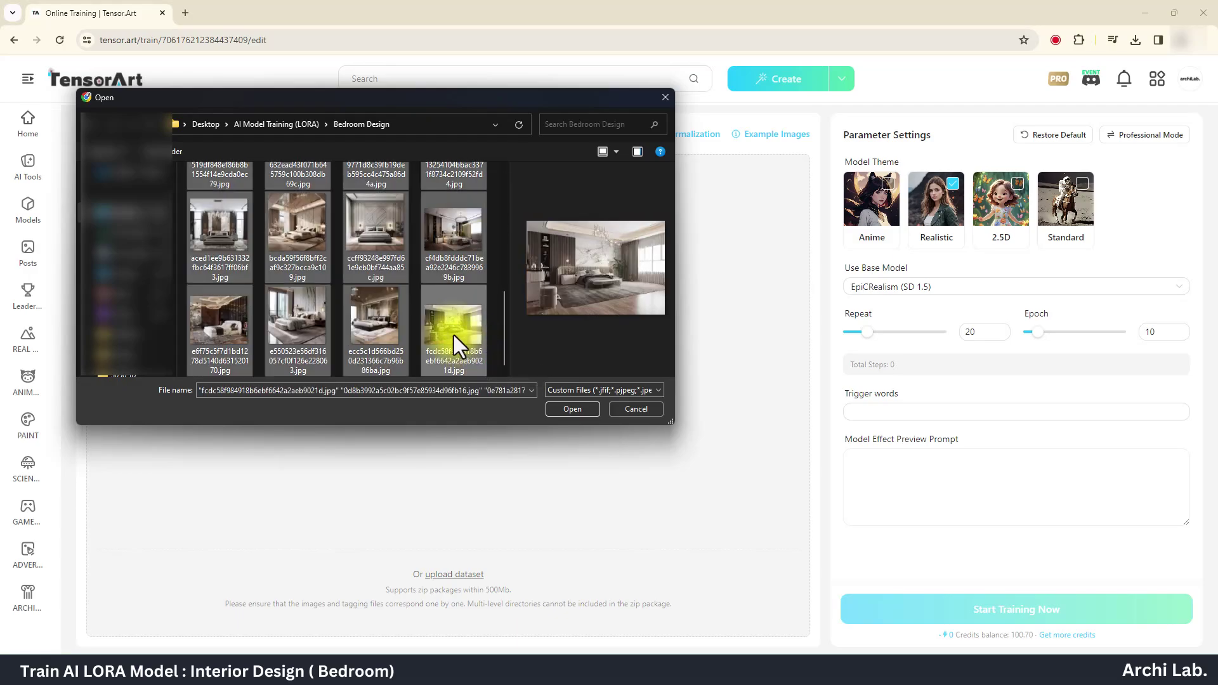
click(571, 410)
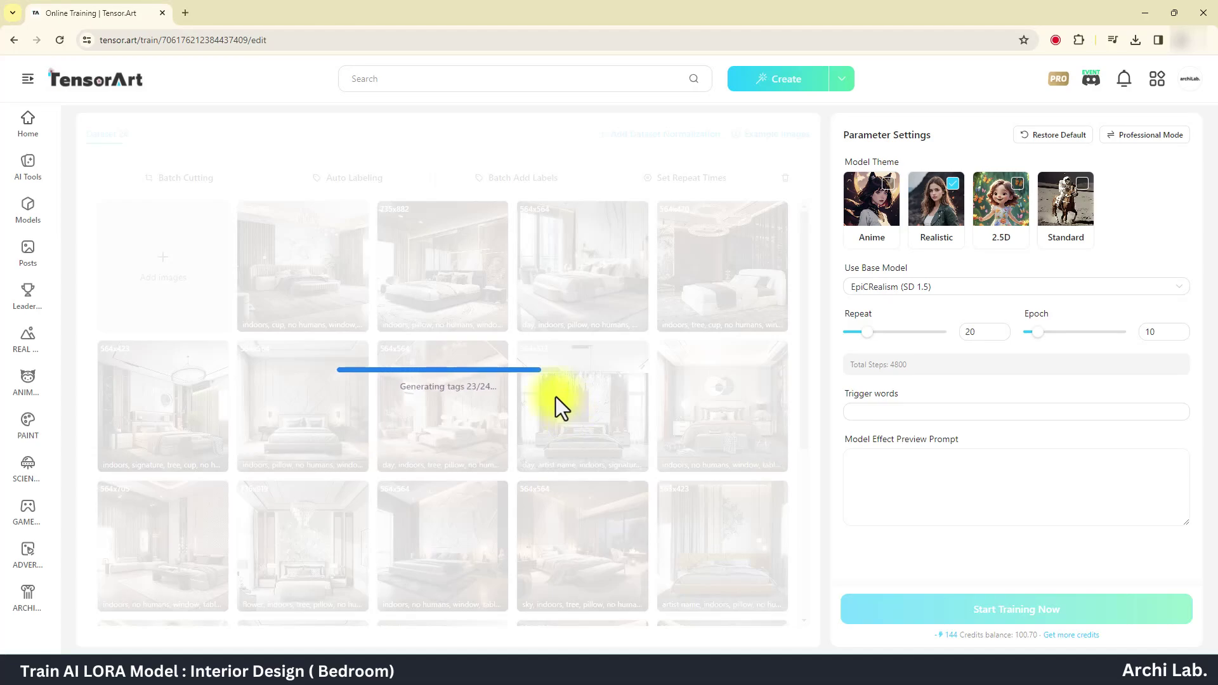
scroll(577, 430, down, 3)
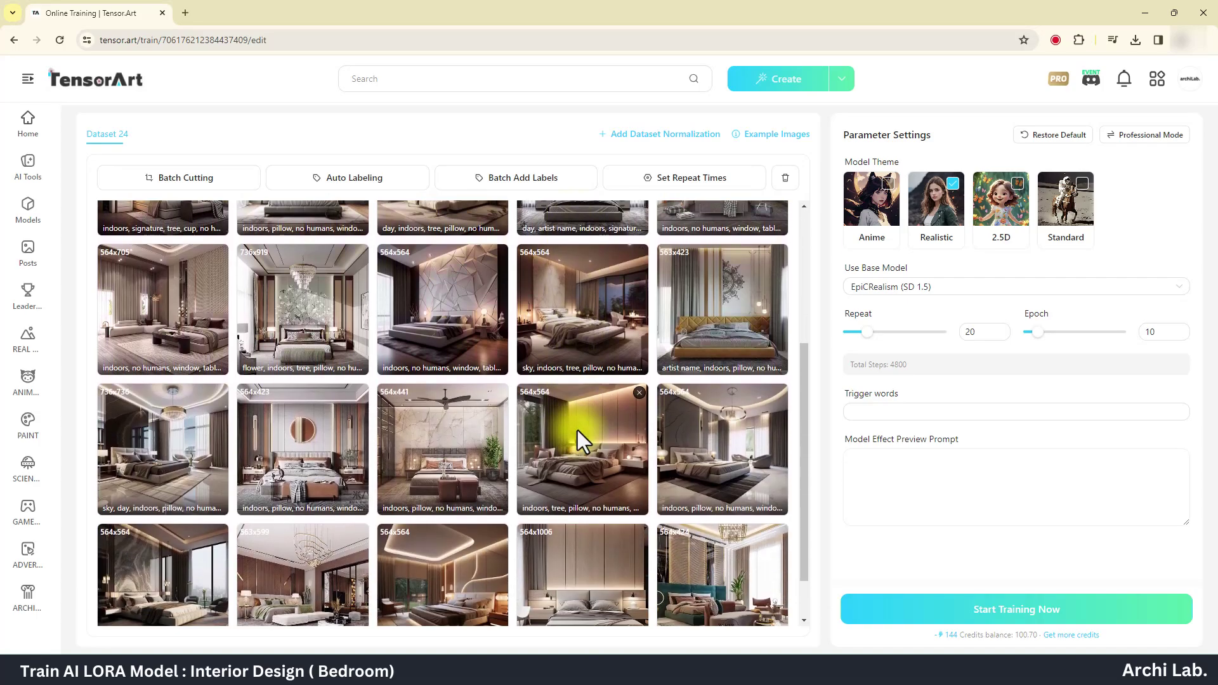
scroll(580, 452, up, 3)
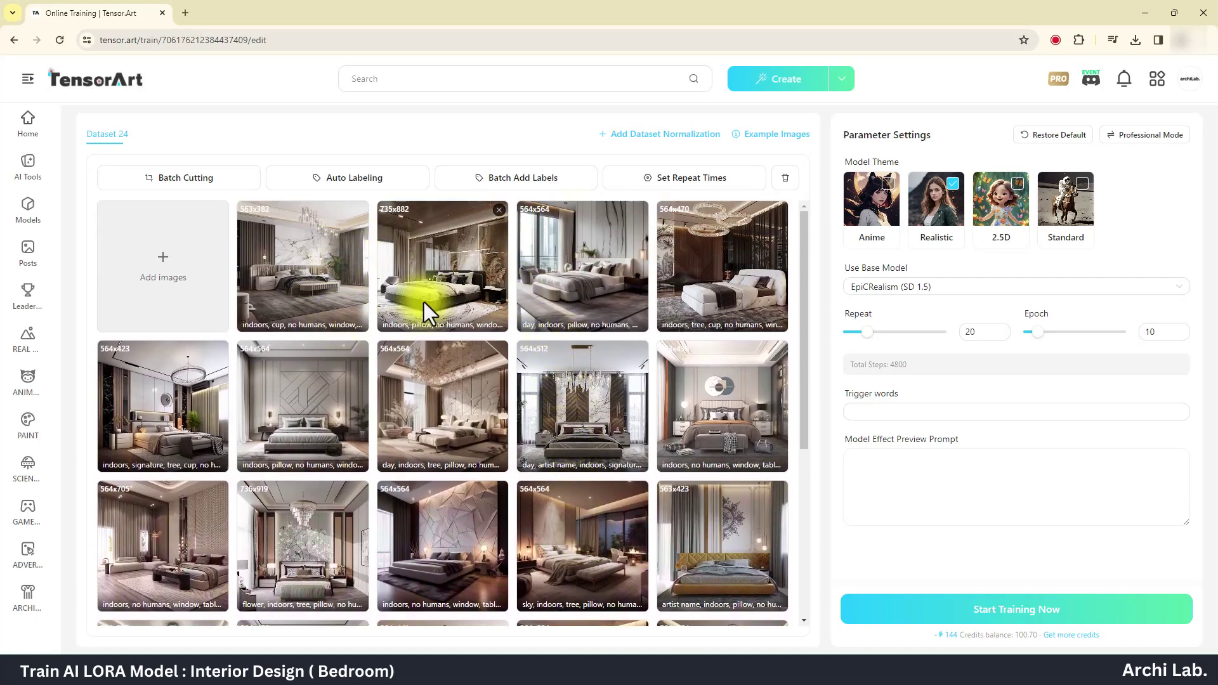
Batch-crop every dataset image to 512x512 using Focus Cut for SD 1.5
click(190, 180)
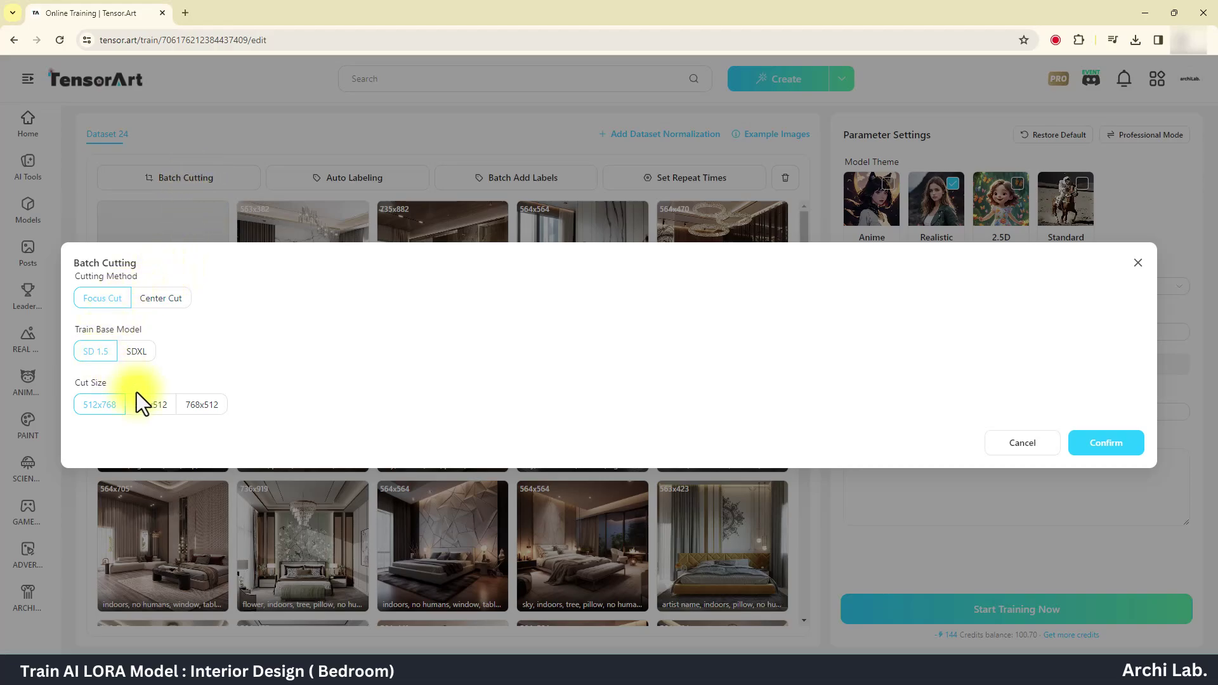
click(149, 407)
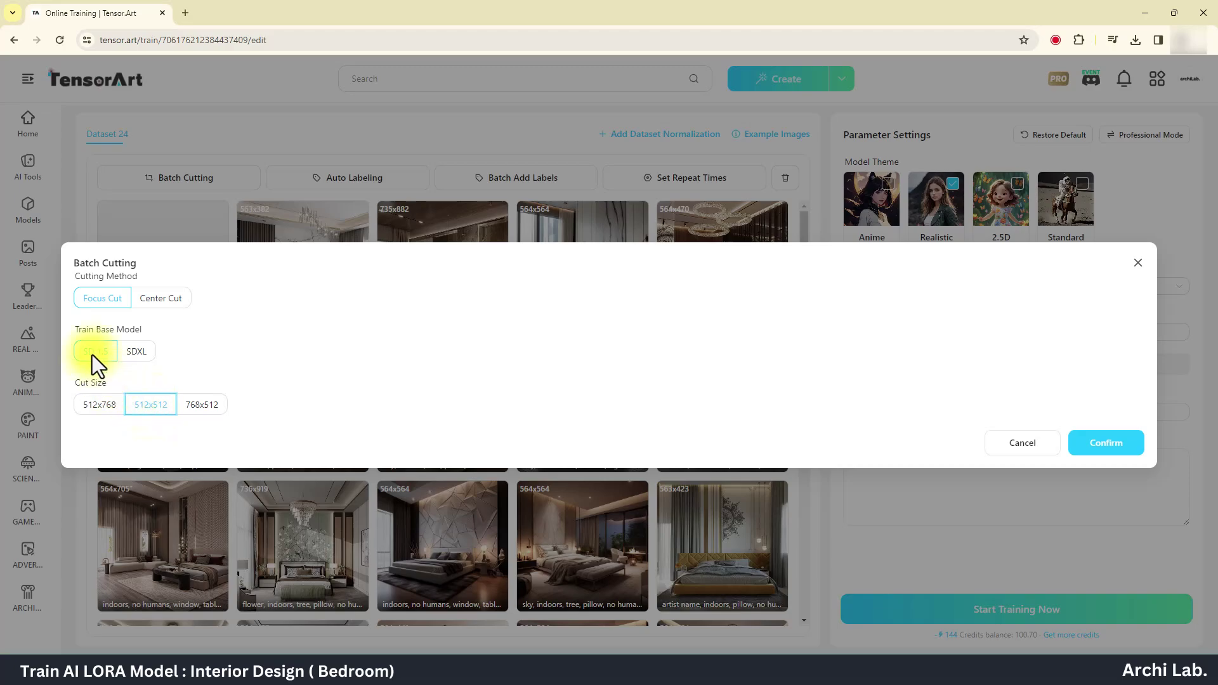
click(1089, 446)
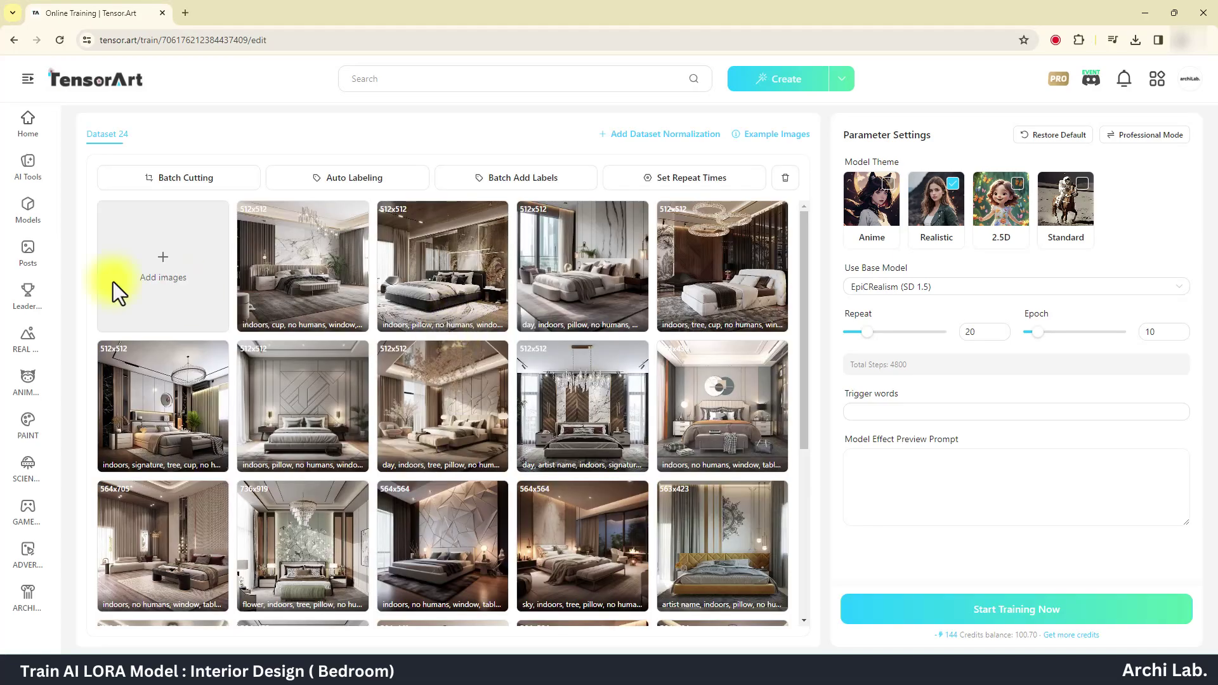
scroll(614, 538, down, 5)
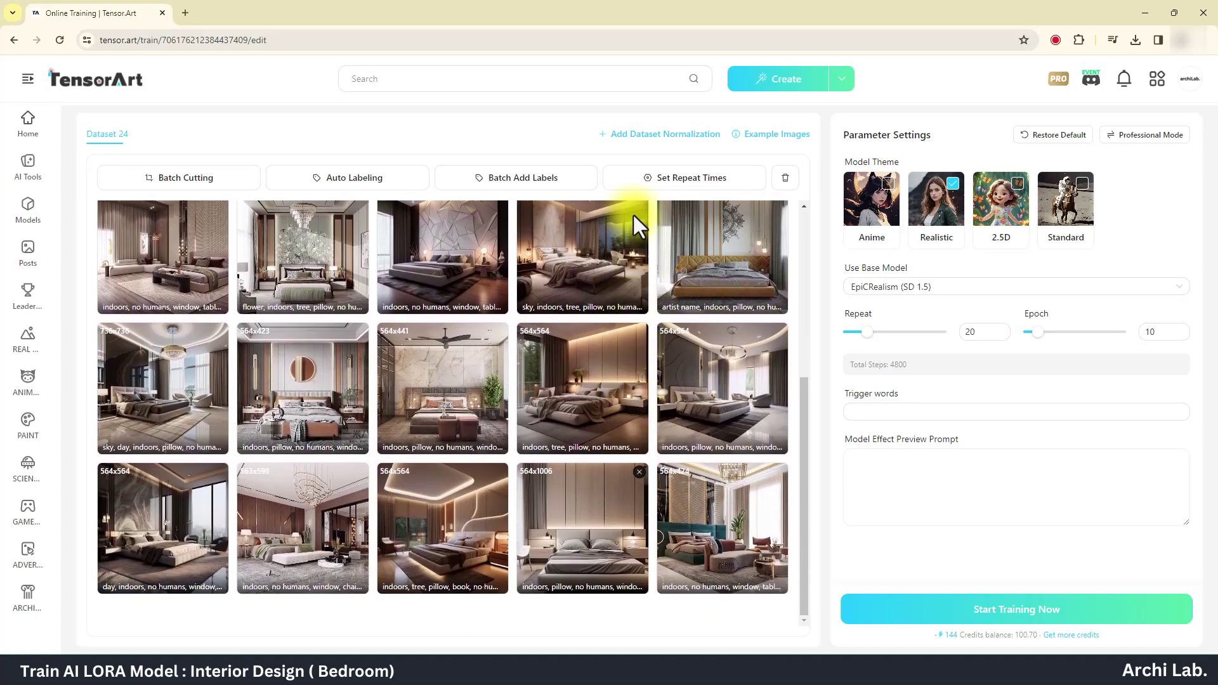
scroll(633, 215, up, 5)
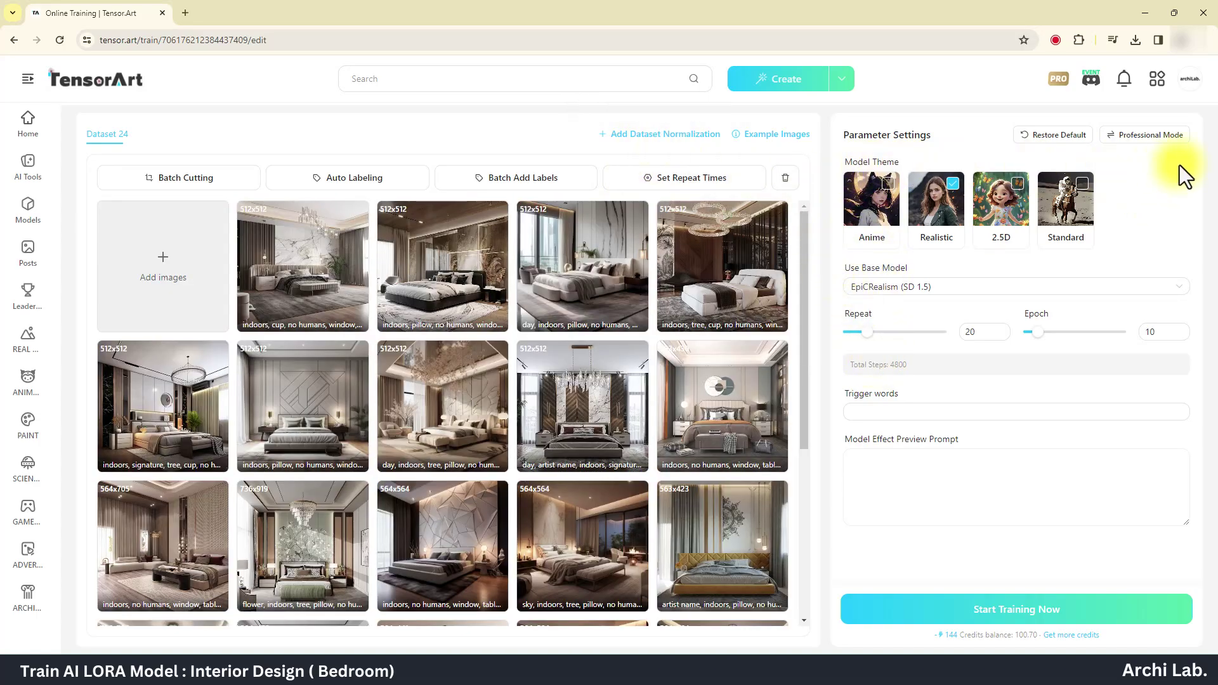
click(1150, 137)
drag(1197, 286, 1208, 205)
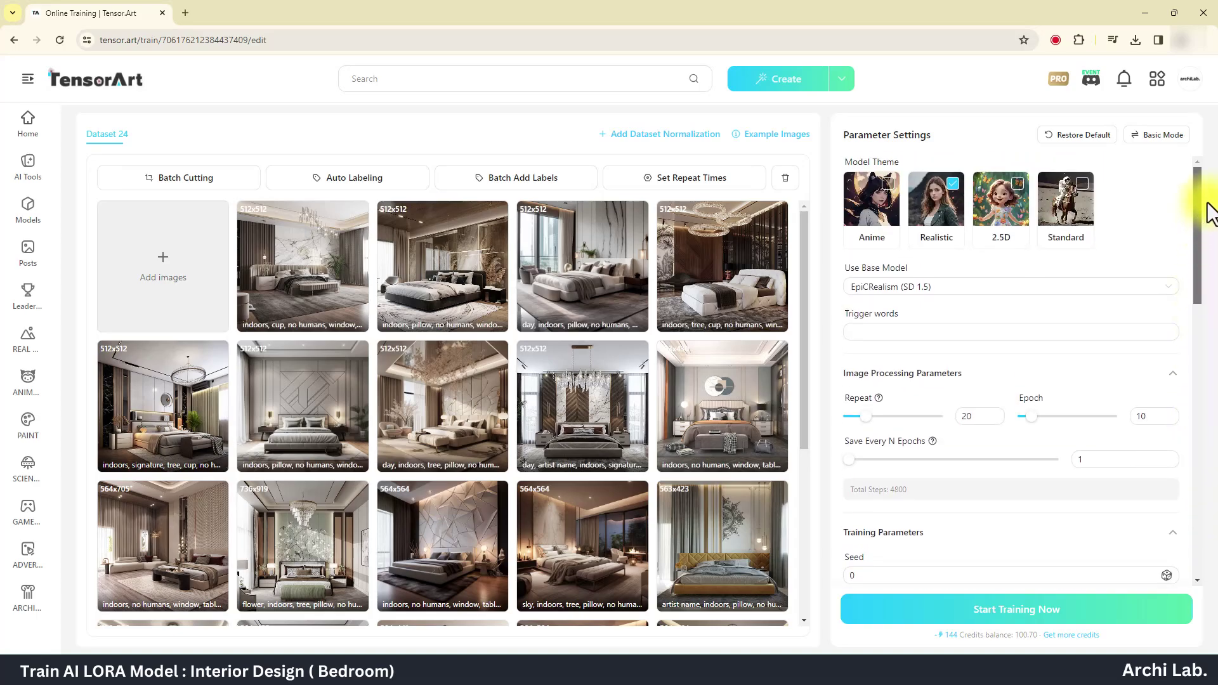
click(1151, 135)
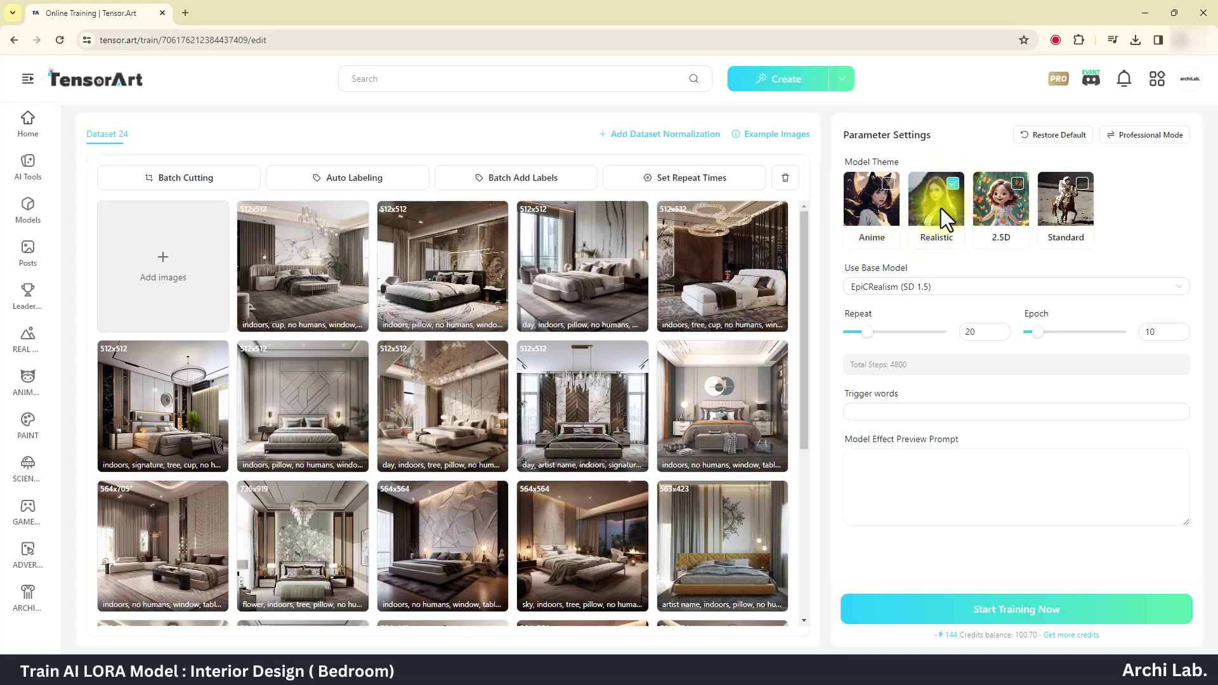
click(915, 289)
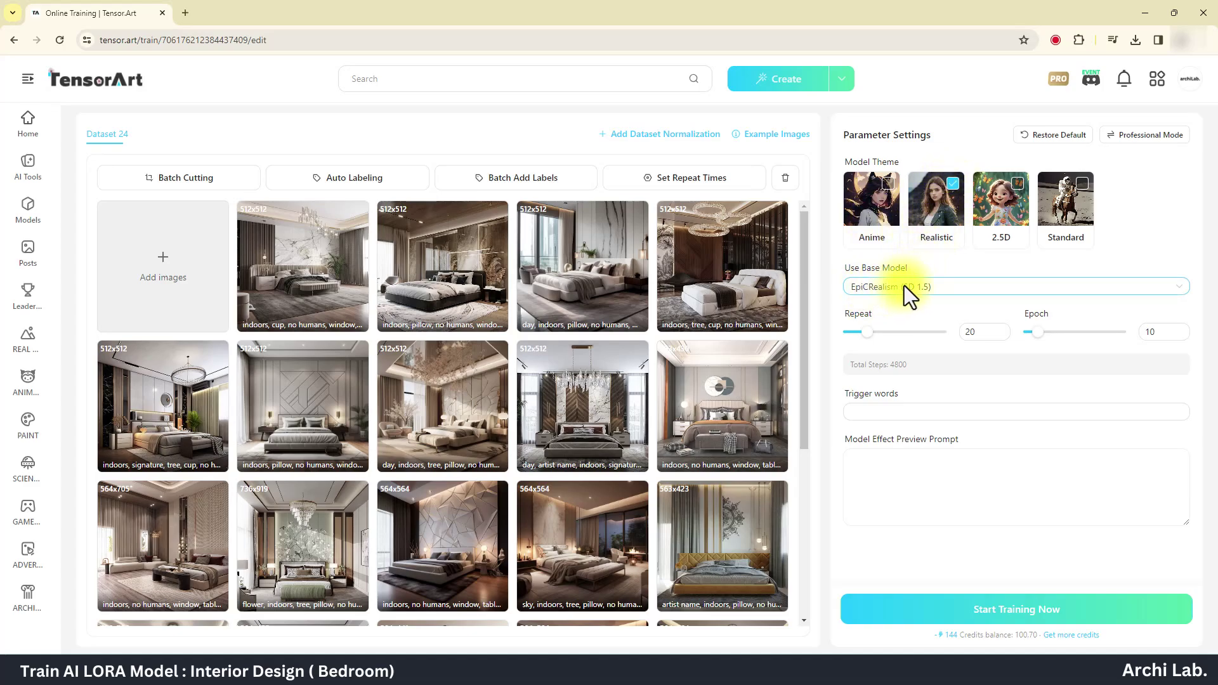
click(904, 285)
click(904, 286)
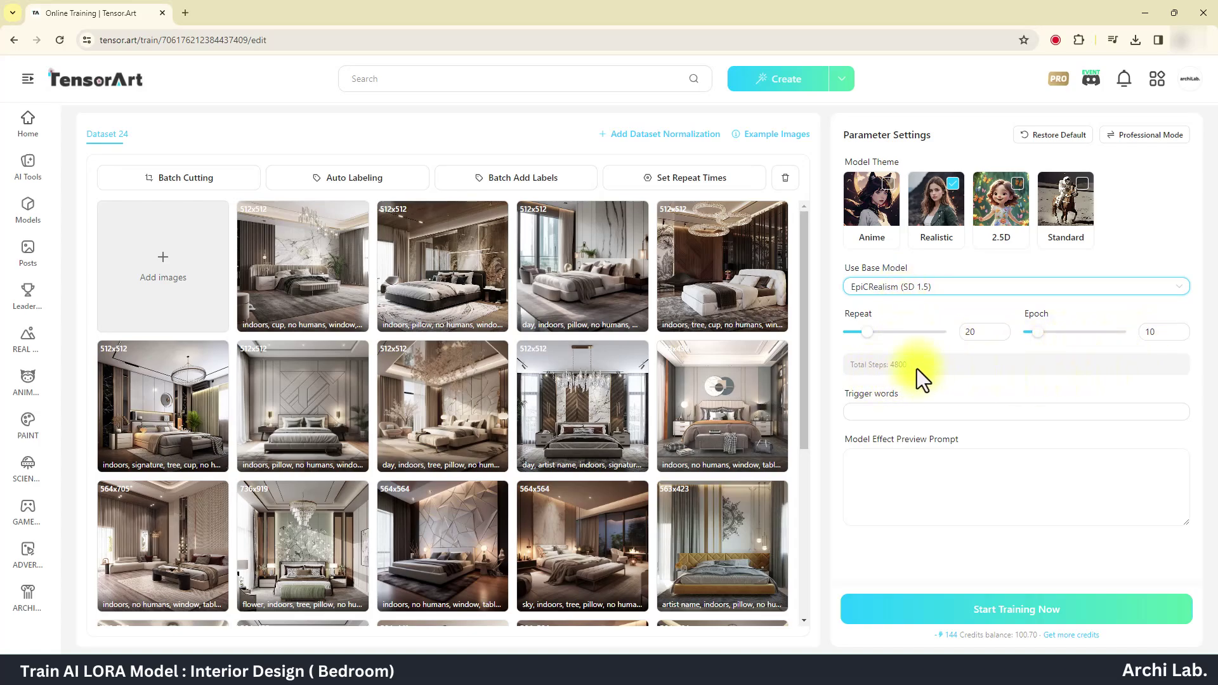
Review the trimmed 16-image dataset grid, now totaling 3200 training steps
scroll(718, 424, down, 5)
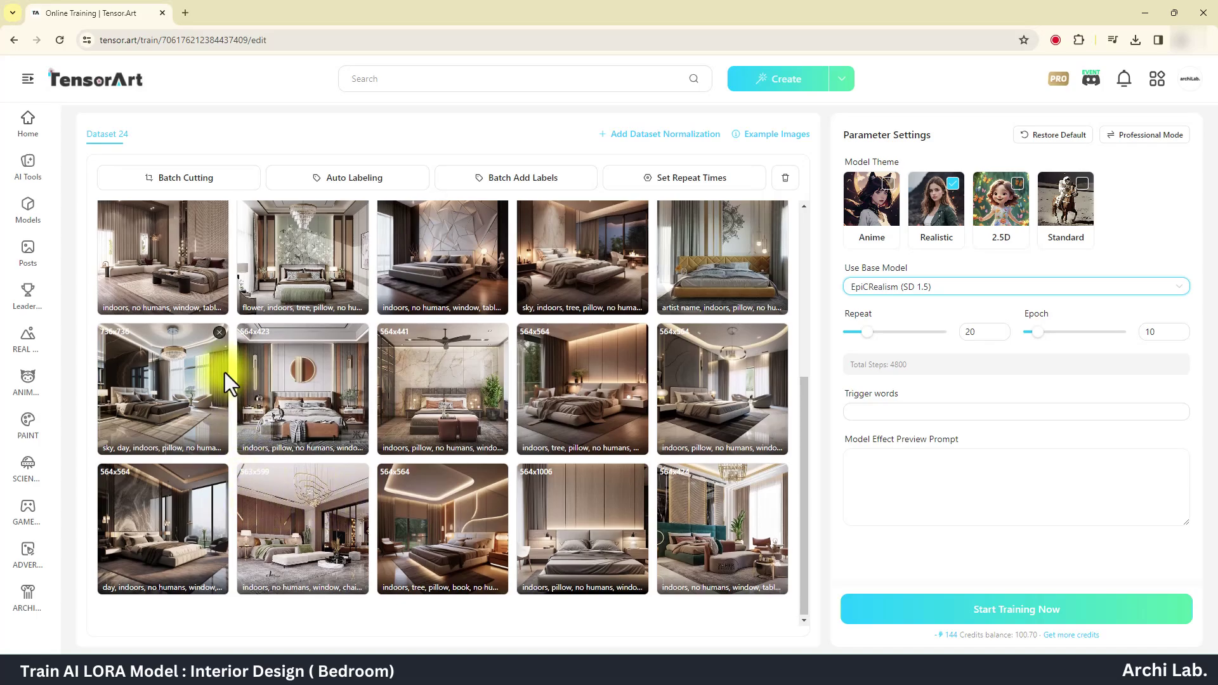
scroll(285, 393, up, 1)
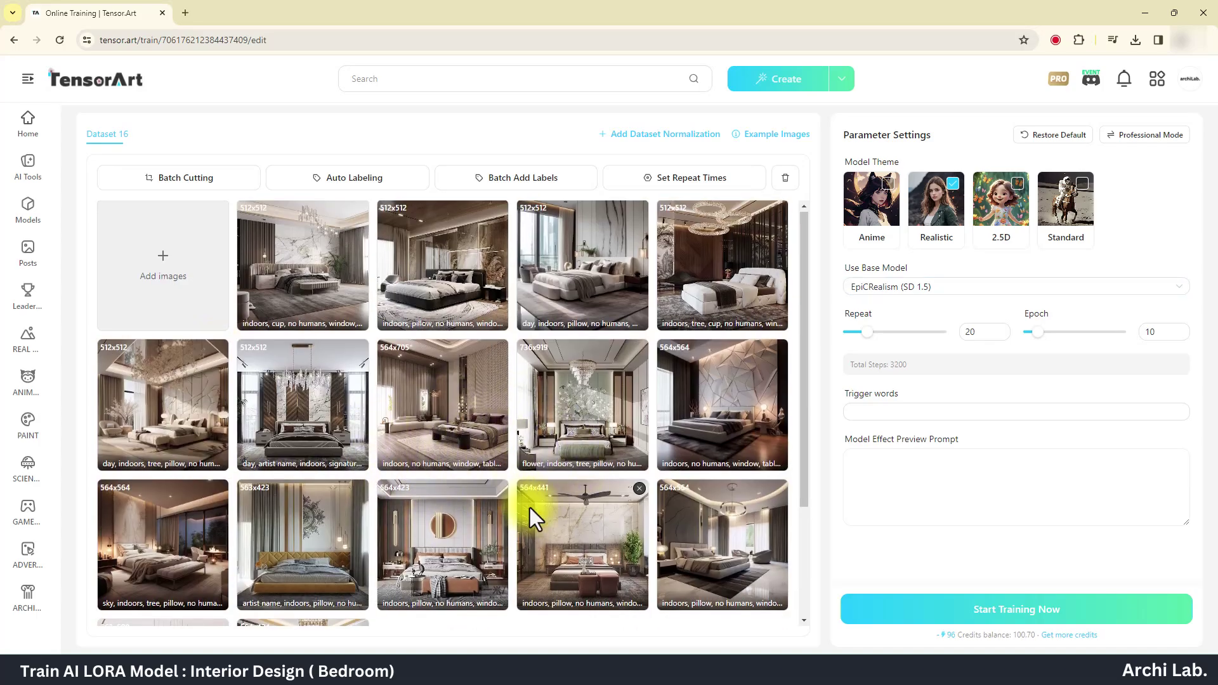
scroll(528, 527, down, 2)
scroll(524, 530, up, 2)
scroll(698, 478, down, 2)
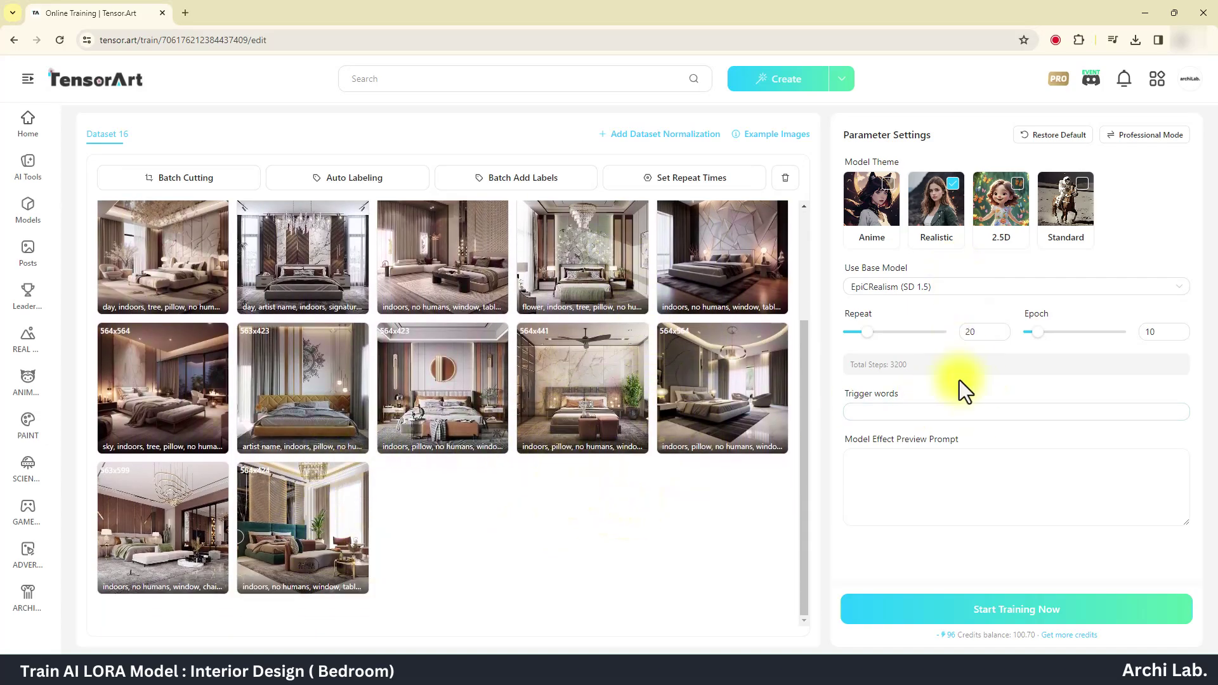
Enter Mbedroom as the trigger word
click(918, 412)
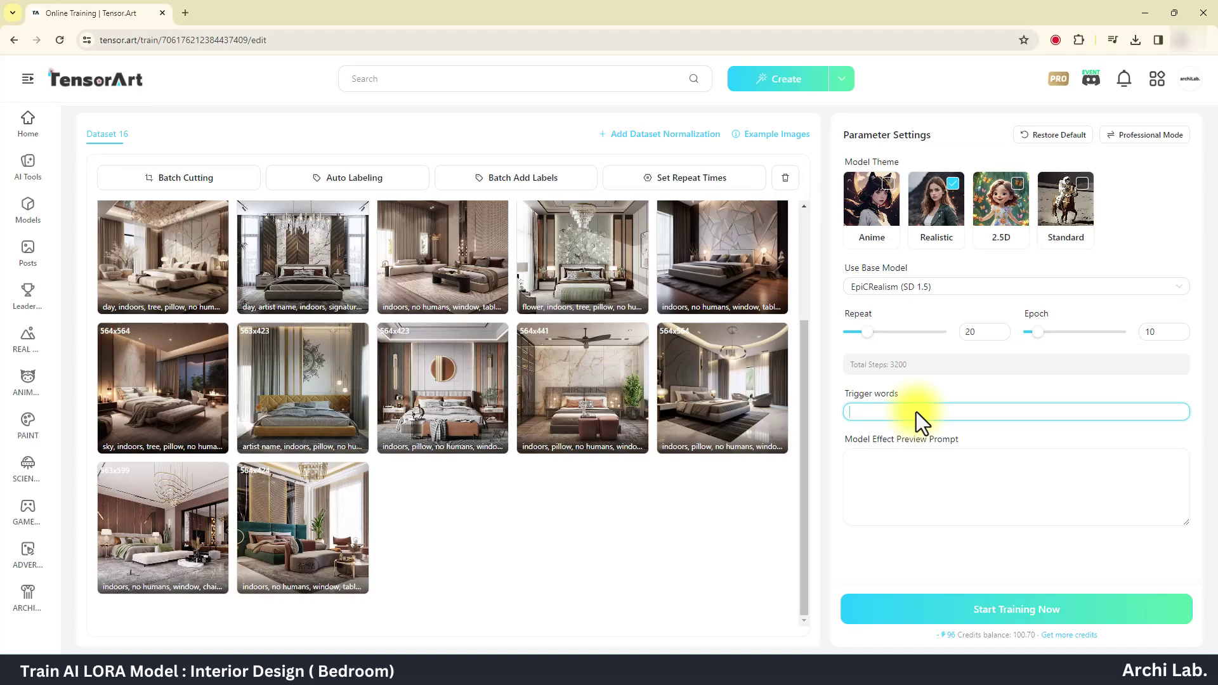
text(A)
key(BackSpace)
text(Mbedroom)
Set the preview prompt 'Modern Interior Bedroom, Mbedroom' and start the LoRA training
click(870, 472)
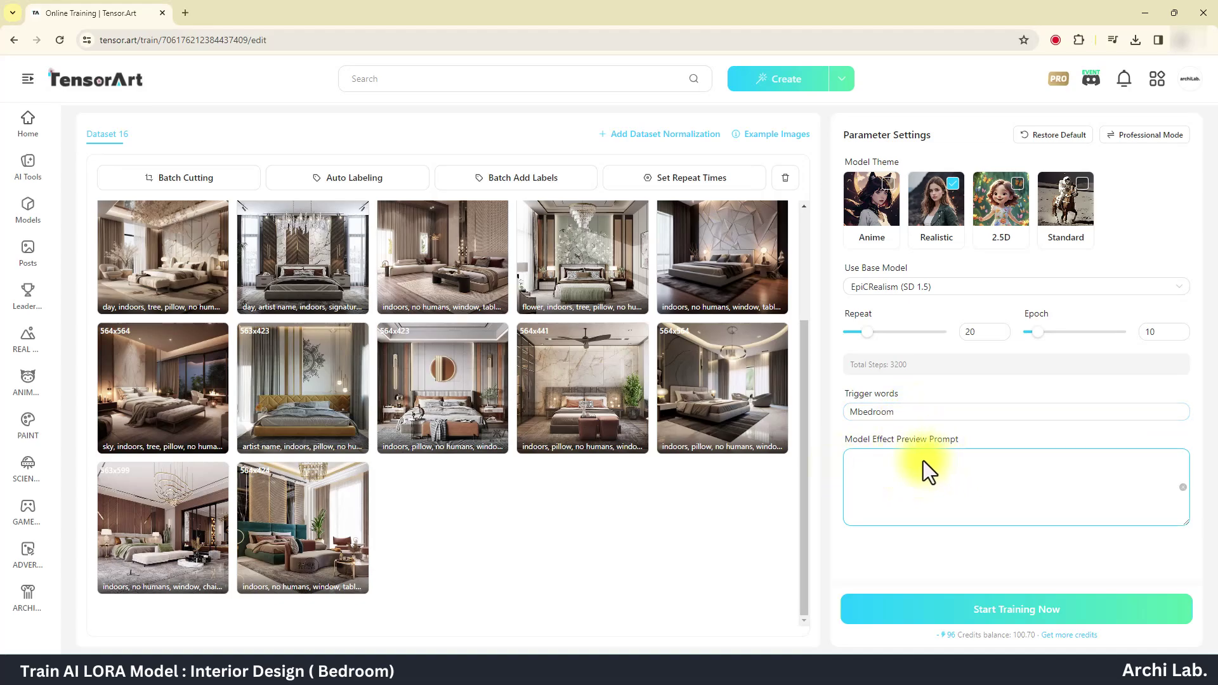
text(Modern Interior Bedroom, Mbedroom)
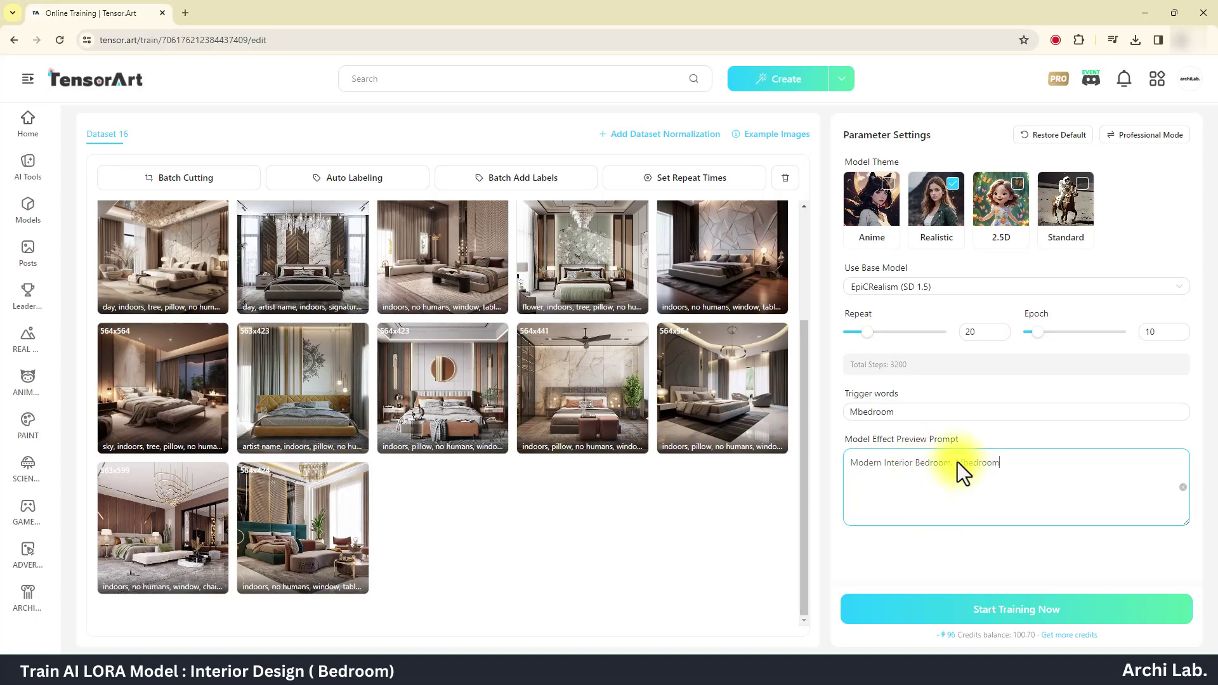
click(818, 429)
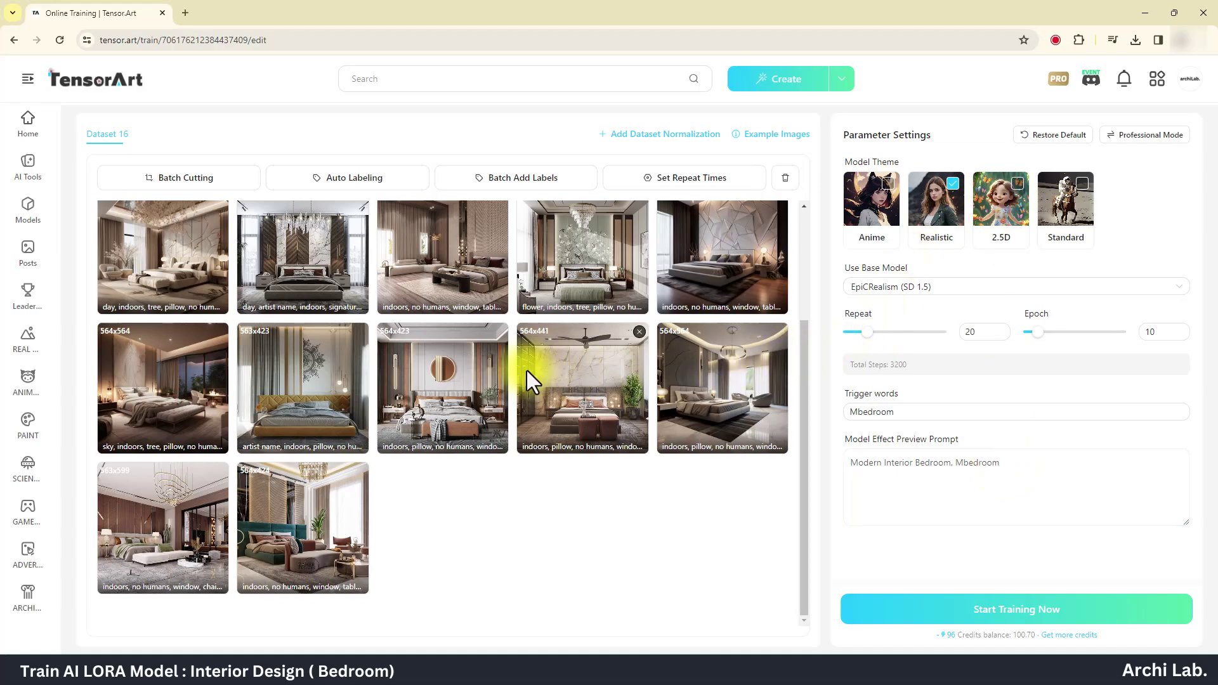
click(1019, 611)
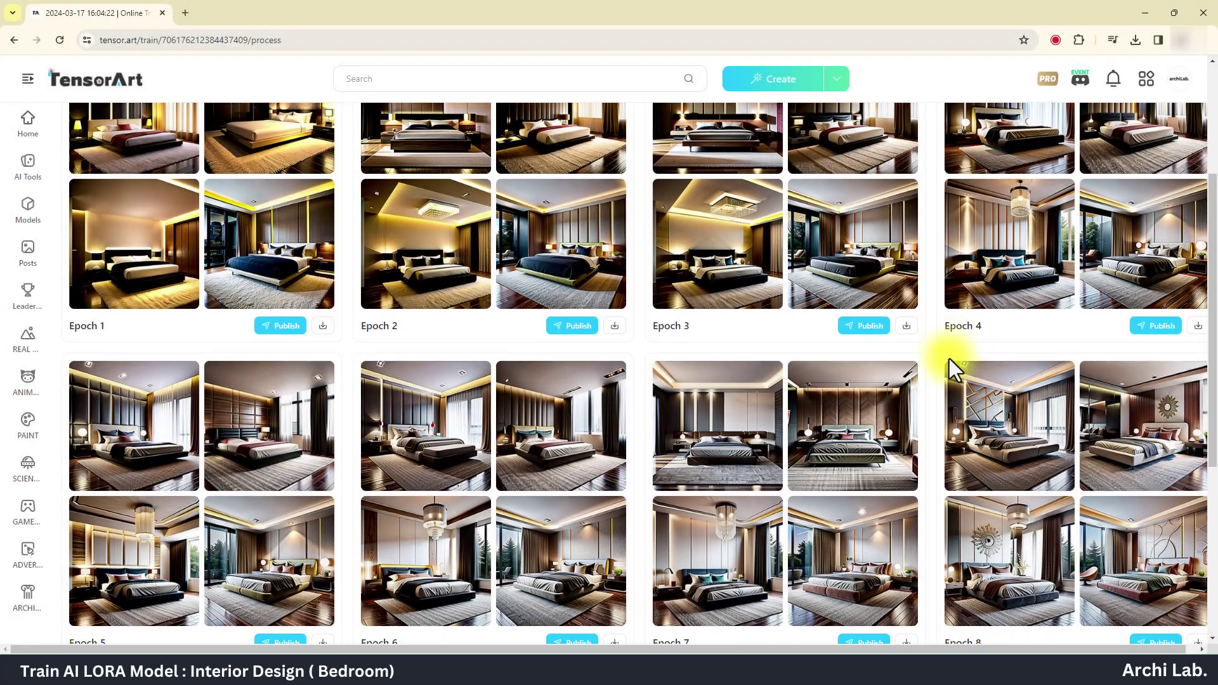
Review the per-epoch bedroom samples and download the Epoch 8 LoRA file
scroll(949, 359, down, 5)
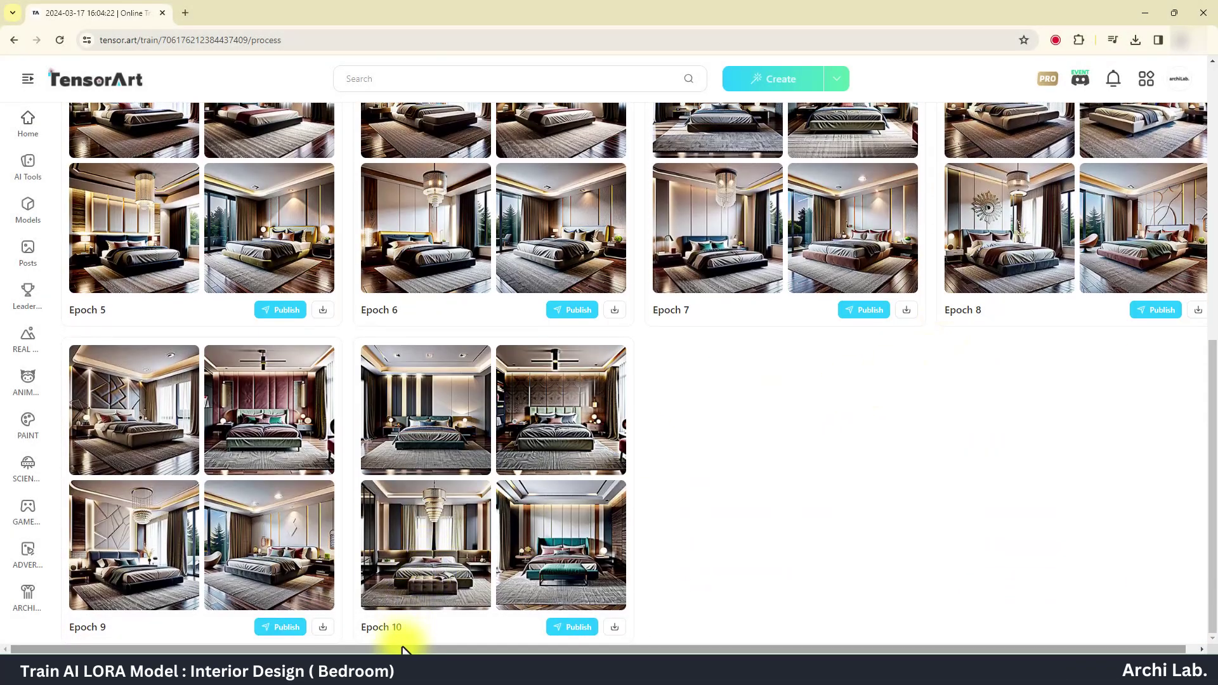
drag(397, 625, 356, 631)
click(888, 535)
scroll(961, 298, up, 2)
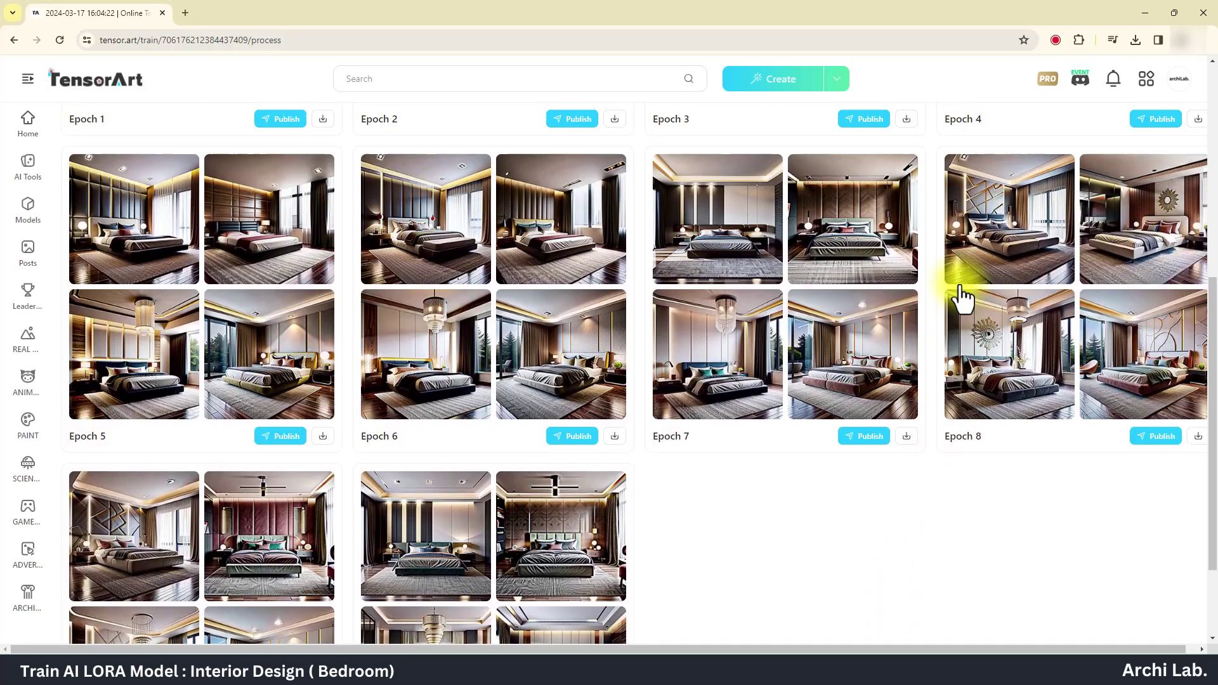
scroll(961, 298, up, 1)
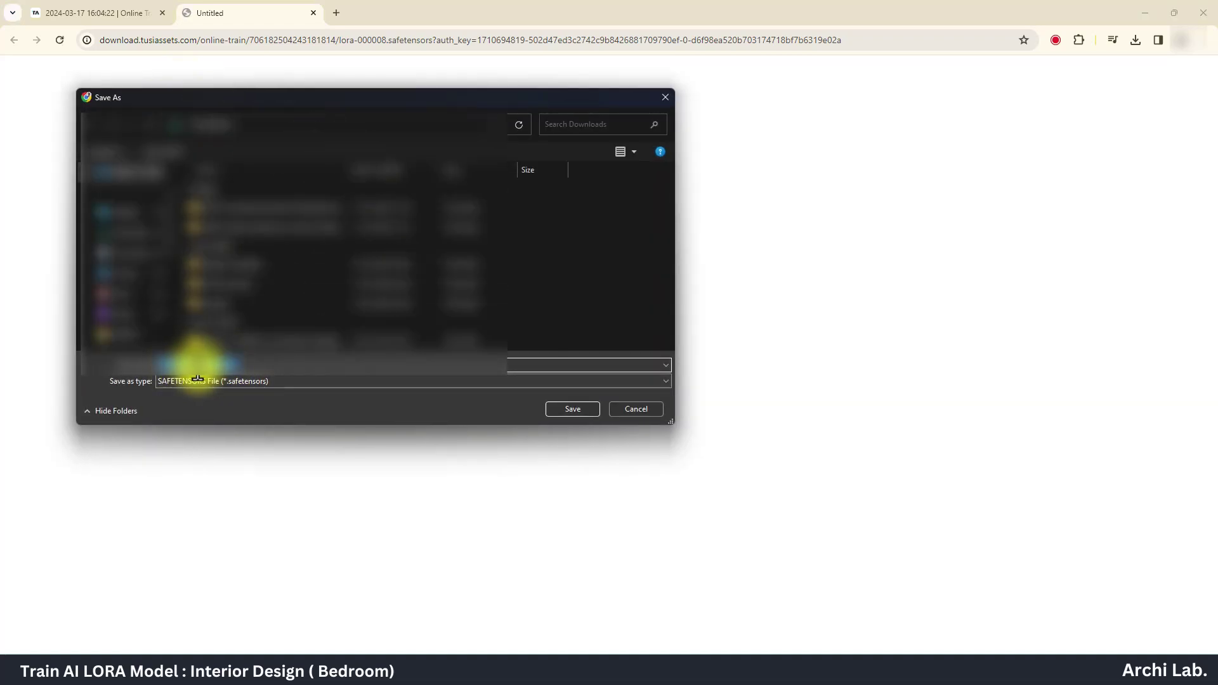
Create a new Lora folder inside AI Model Training (LORA) and open it
double_click(239, 198)
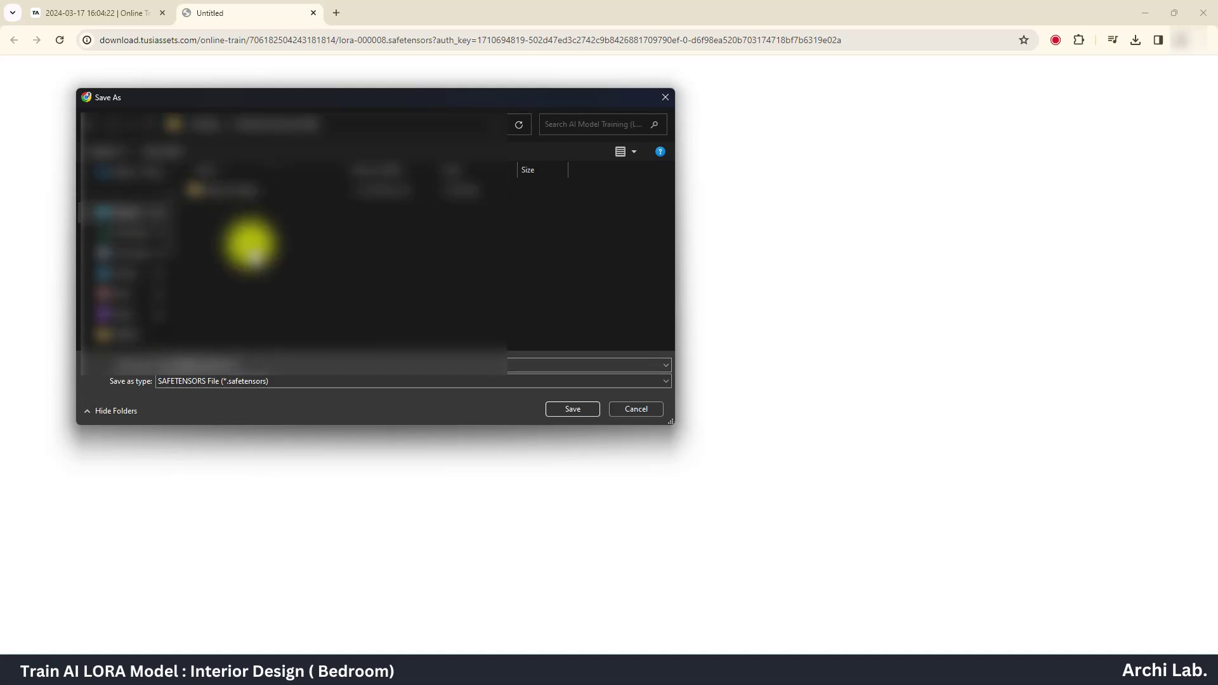
right_click(250, 247)
click(424, 393)
text(Lor)
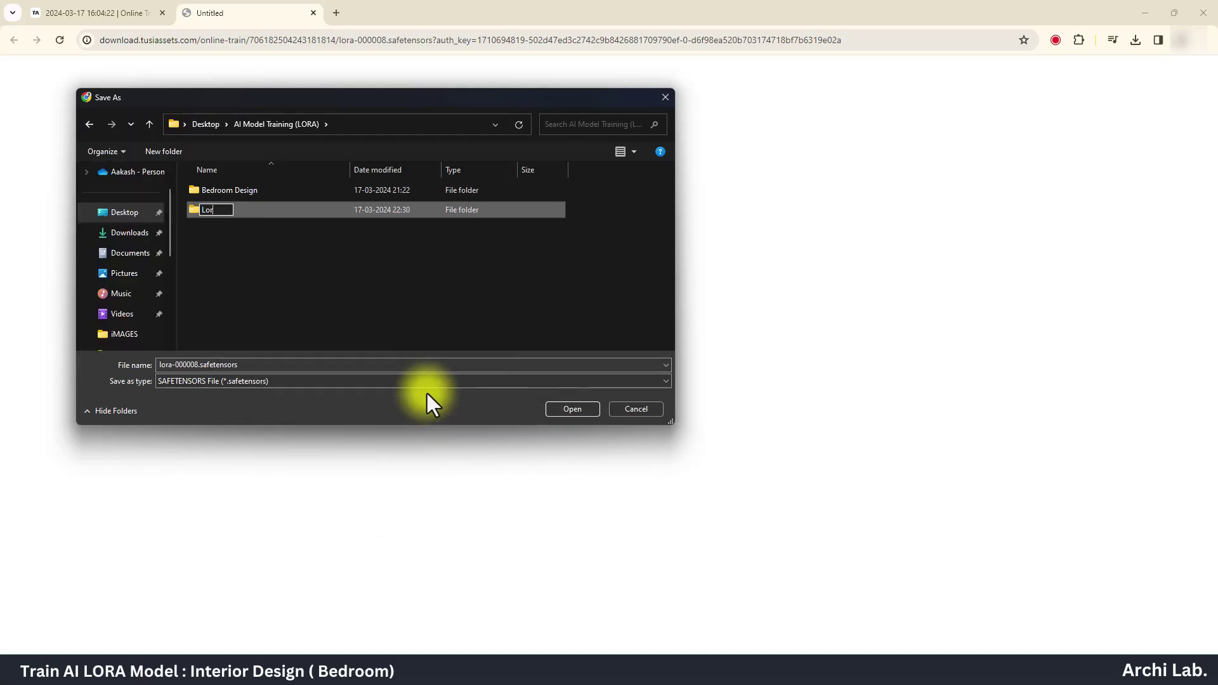
text(a)
key(Return)
key(Return)
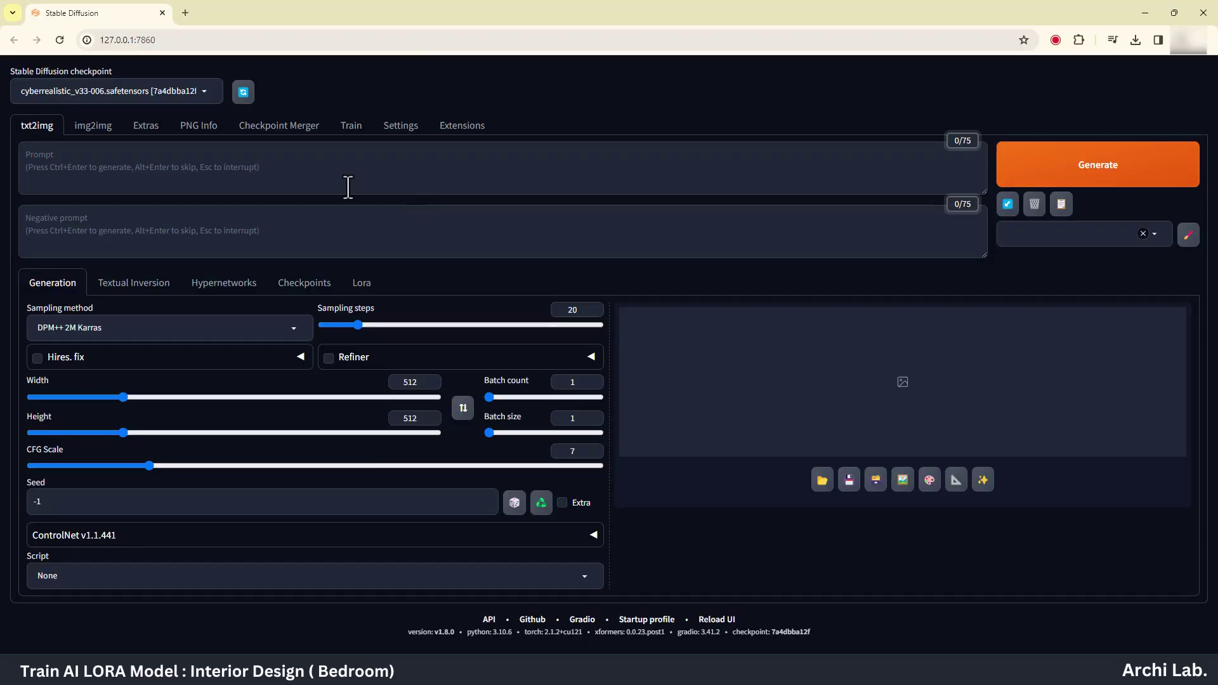
Keep reliberate_v20 and write the Mbedroom bedroom prompt with the trained LoRA added
click(198, 90)
click(95, 153)
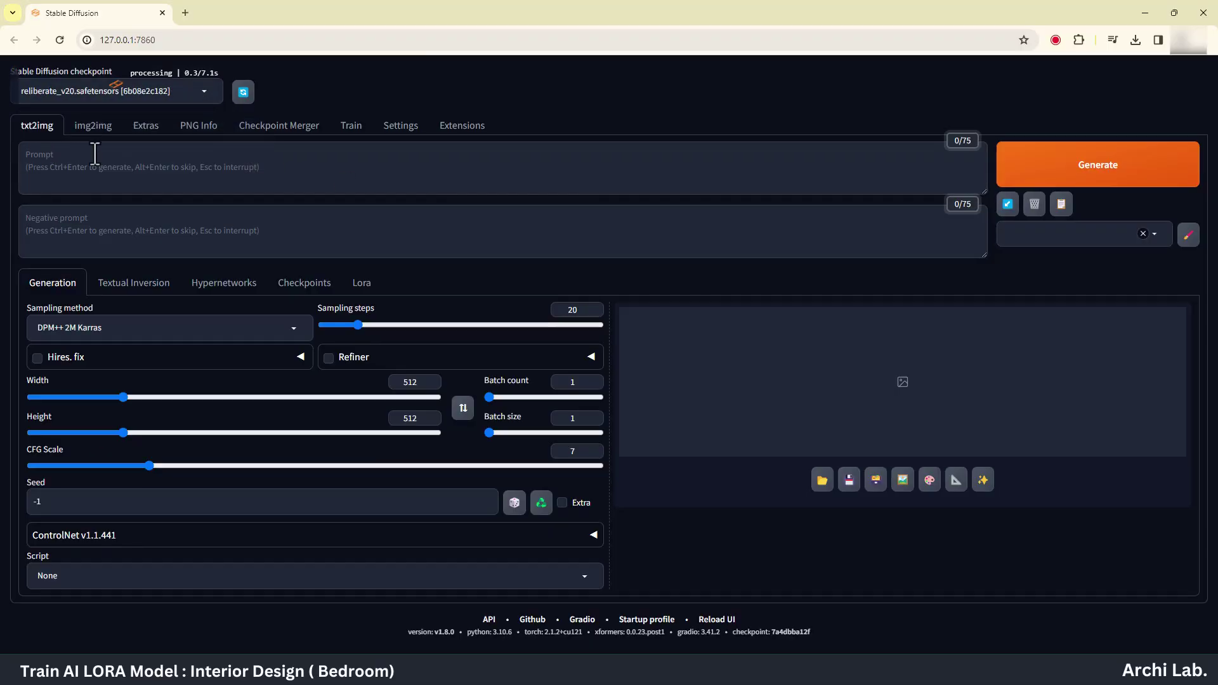
click(180, 171)
text(Mos)
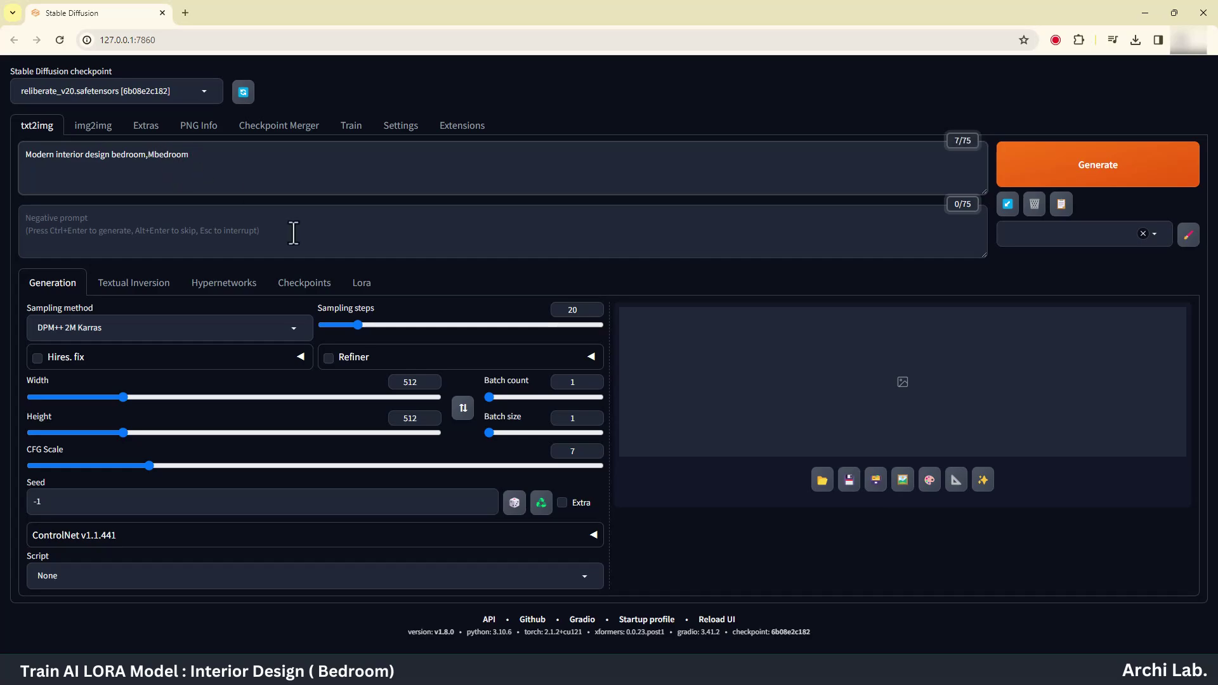
click(362, 283)
click(163, 400)
click(57, 282)
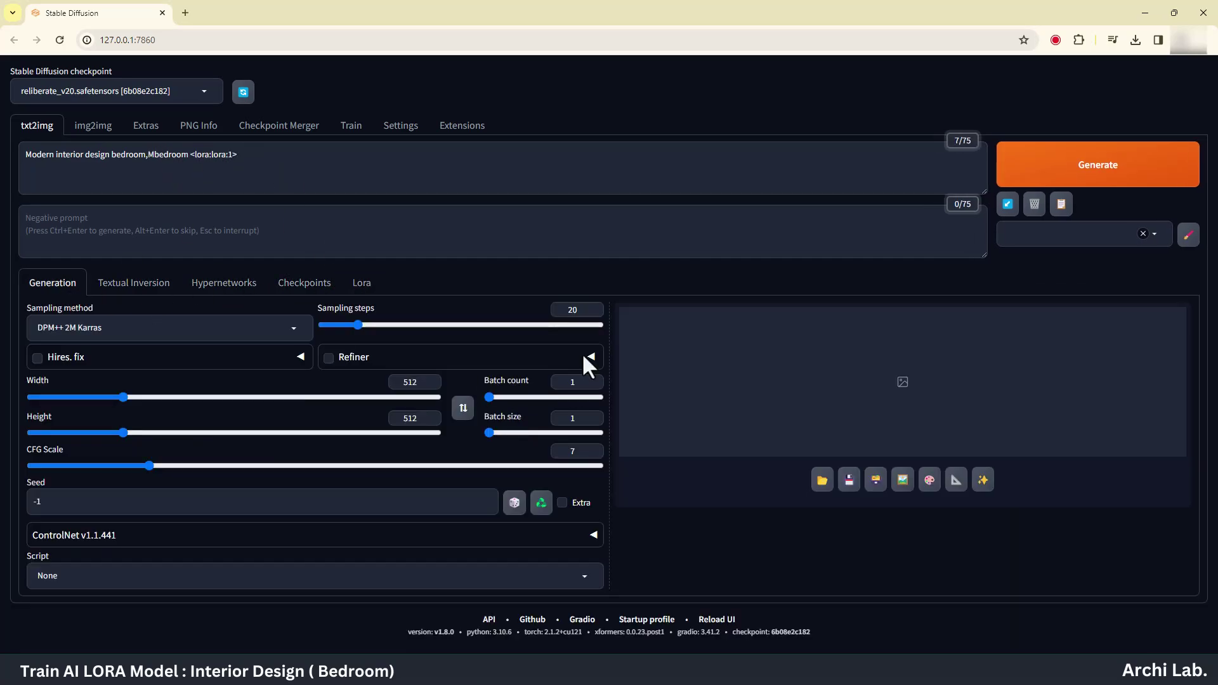
Choose the DPM++ SDE Karras sampler and generate a bedroom image
click(159, 327)
click(92, 375)
click(1033, 190)
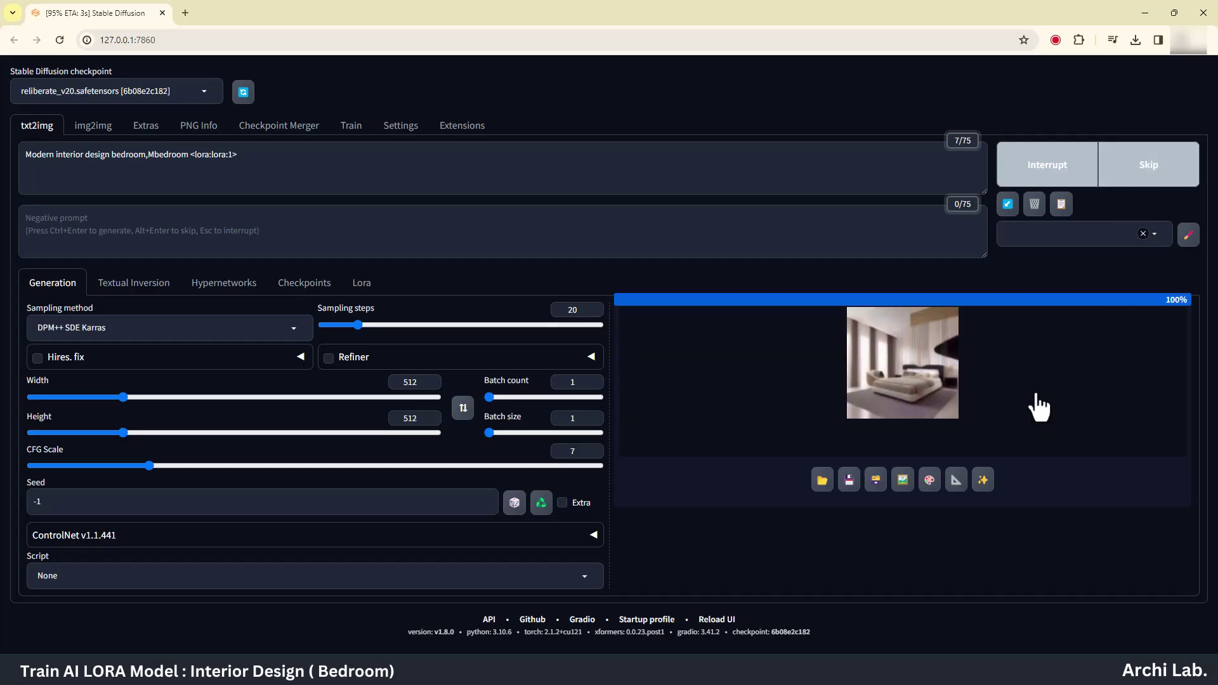
Switch to the chilloutmix_NiPrunedFp32Fix checkpoint and generate another image
click(203, 96)
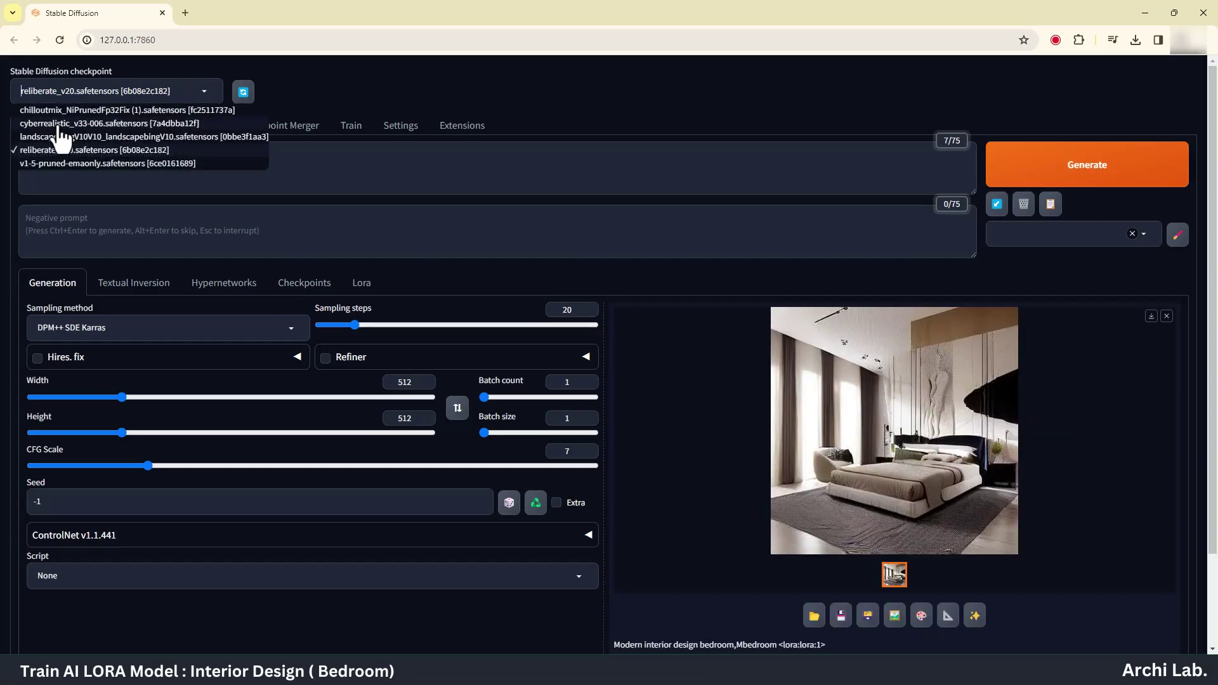
click(56, 110)
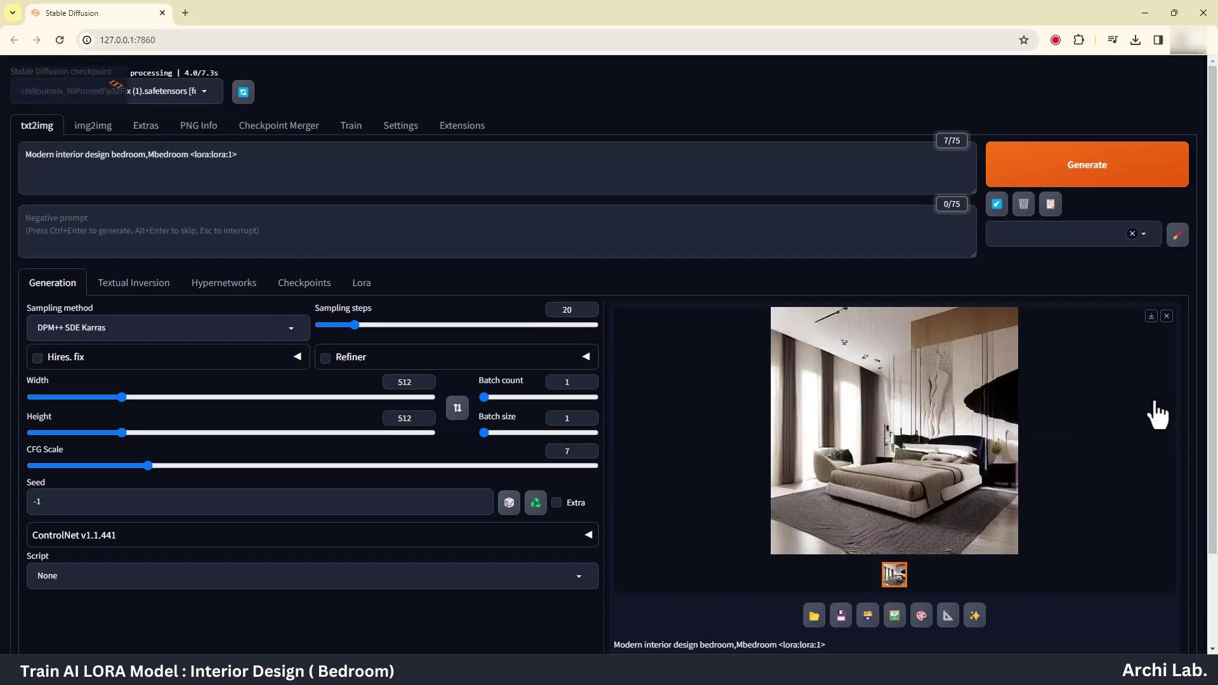
key(ctrl+Return)
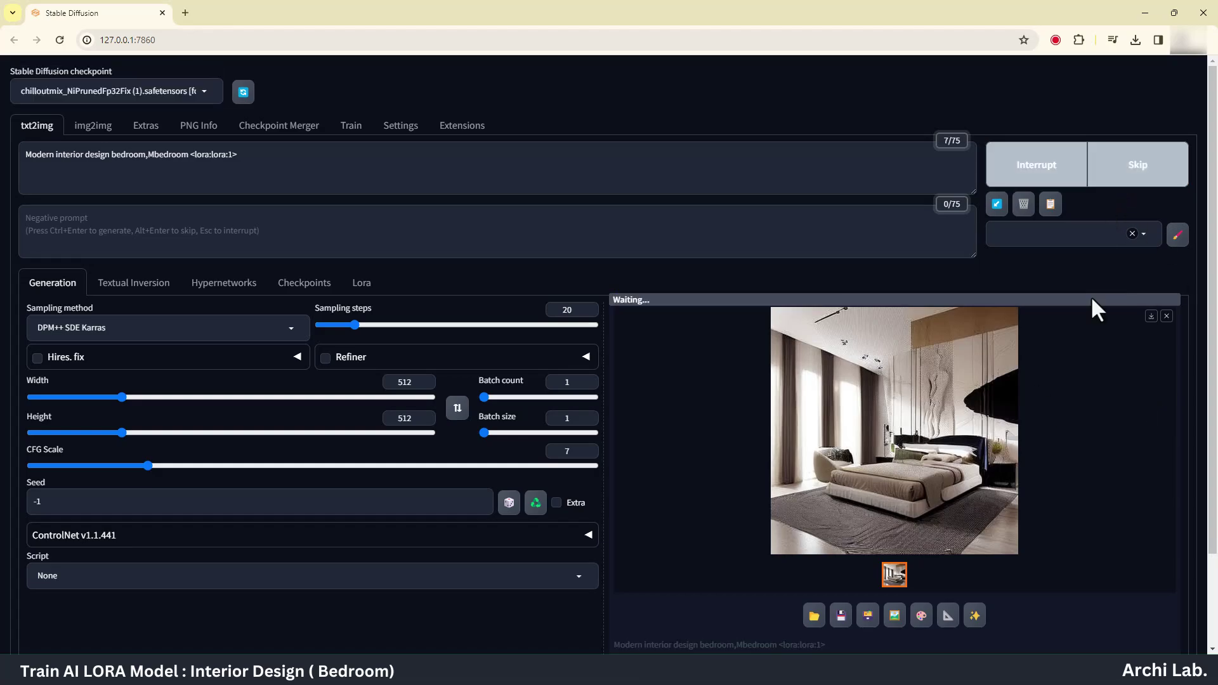